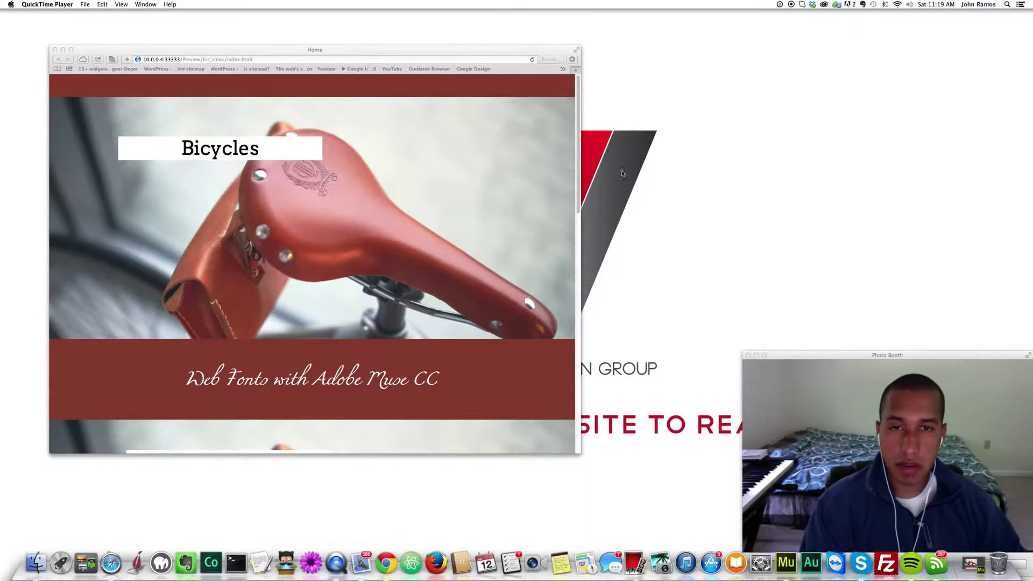
# Step: Bring the Safari preview forward and scroll through the Bicycles sections of the page
pyautogui.click(577, 151)
pyautogui.scroll(-6, 578, 168)
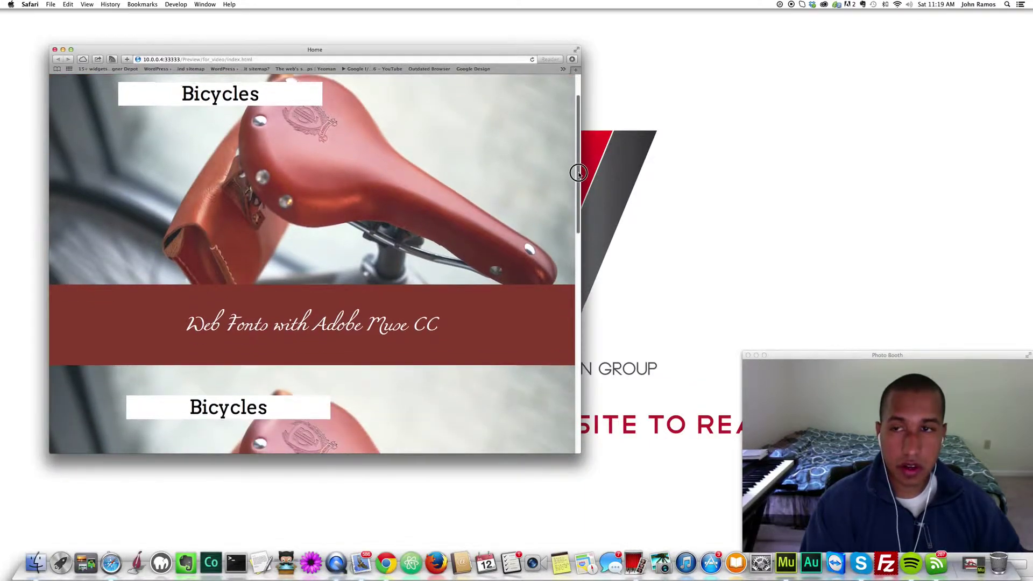
pyautogui.moveTo(581, 157); pyautogui.dragTo(489, 173)
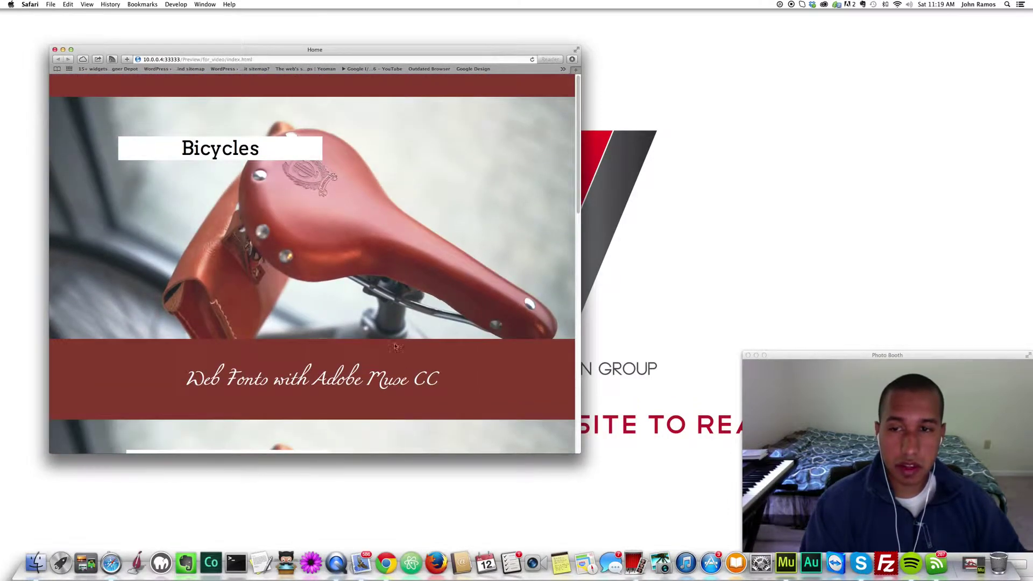
pyautogui.moveTo(578, 161)
pyautogui.mouseDown()
pyautogui.moveTo(574, 196)
pyautogui.moveTo(573, 165)
pyautogui.mouseUp()
# Step: Select the 'Web Fonts with Adobe Muse CC' banner text, clear the selection and switch back to Muse
pyautogui.moveTo(182, 124); pyautogui.dragTo(259, 125)
pyautogui.moveTo(173, 383); pyautogui.dragTo(437, 376)
pyautogui.click(511, 339)
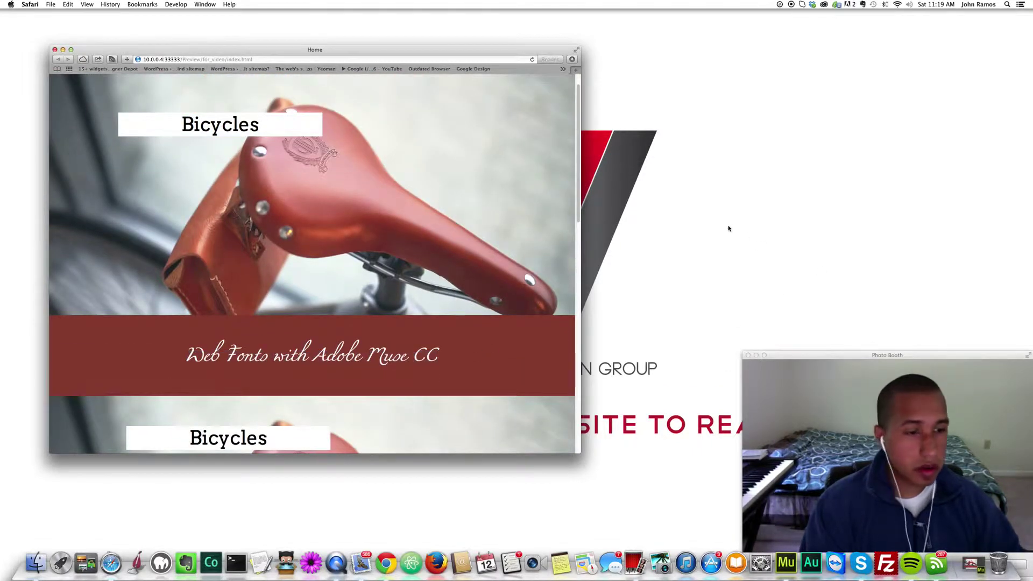
pyautogui.click(794, 559)
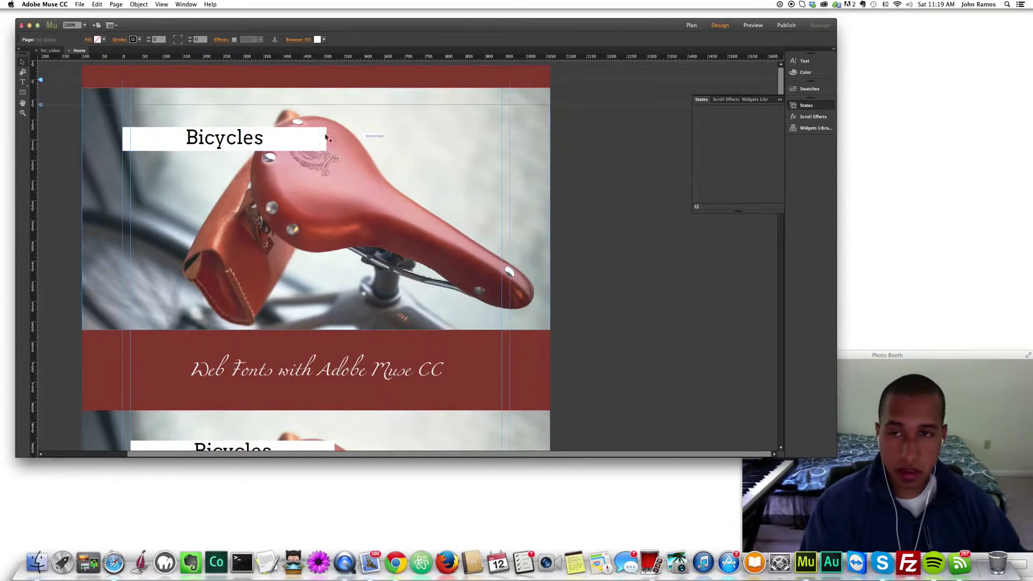
# Step: Select the word Bicycles inside the first heading box
pyautogui.click(271, 141)
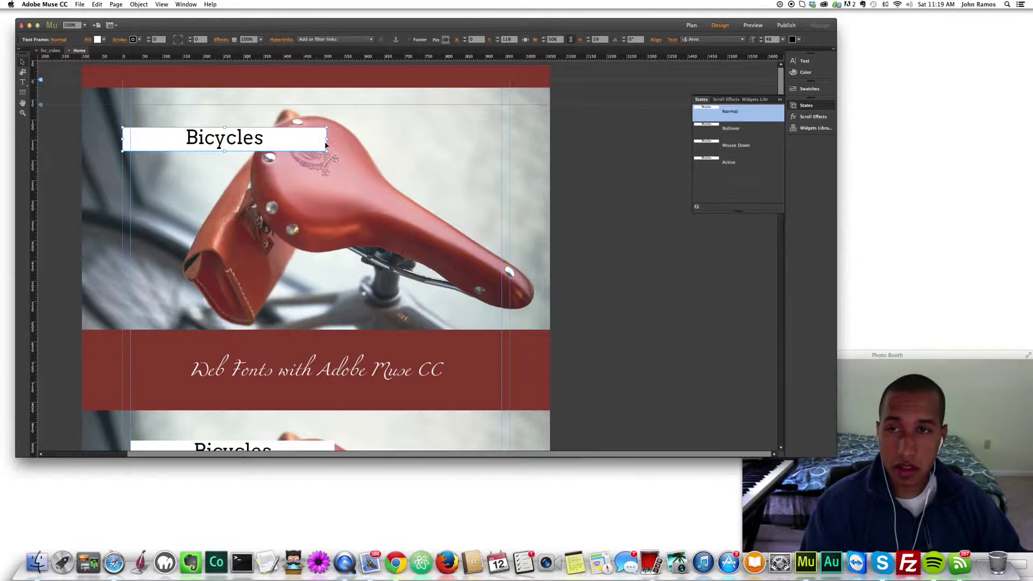
pyautogui.doubleClick(284, 137)
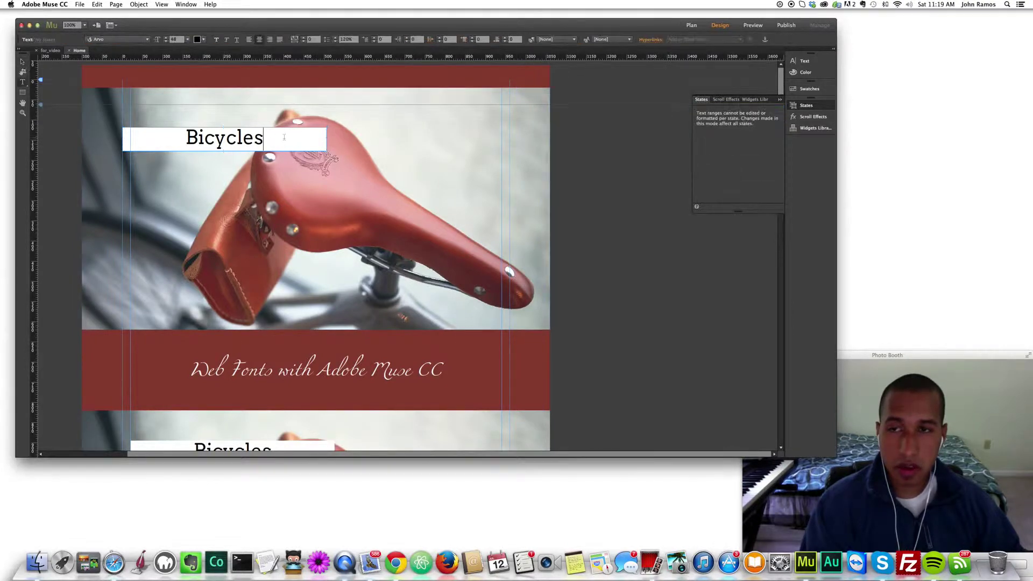
pyautogui.moveTo(285, 137); pyautogui.dragTo(173, 136)
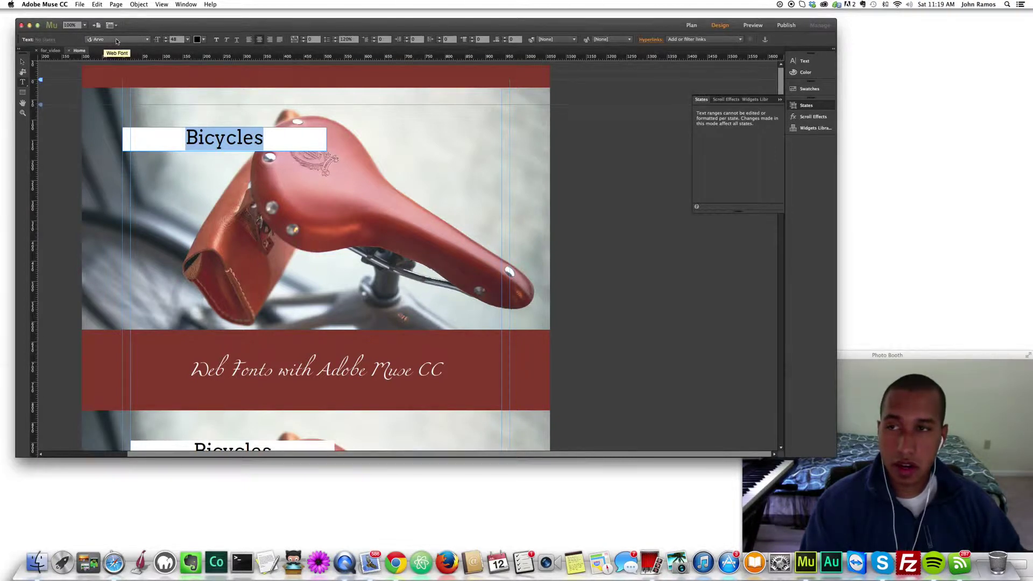
# Step: Browse the font list looking for the Miama web font
pyautogui.click(147, 40)
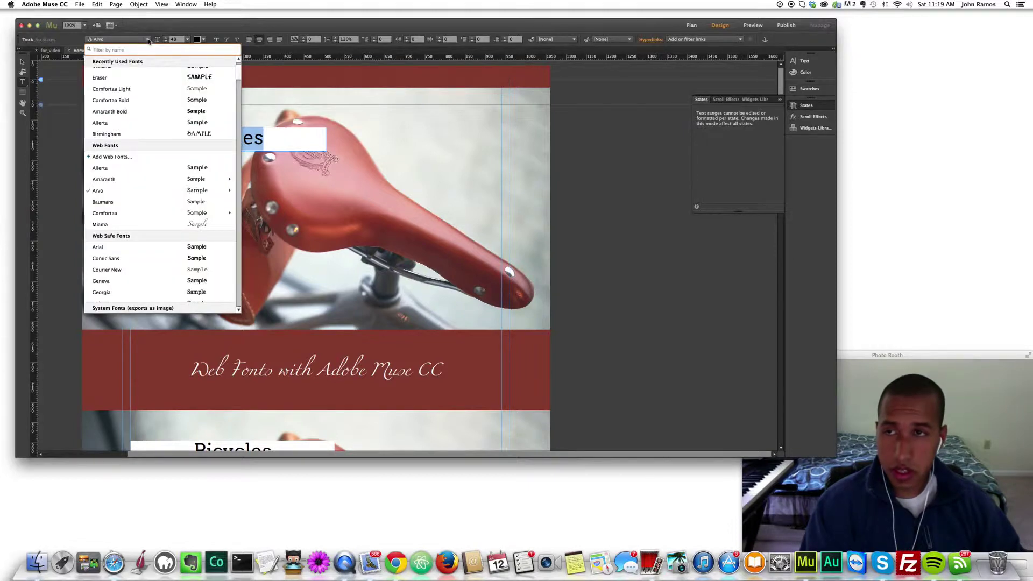
pyautogui.scroll(3, 162, 109)
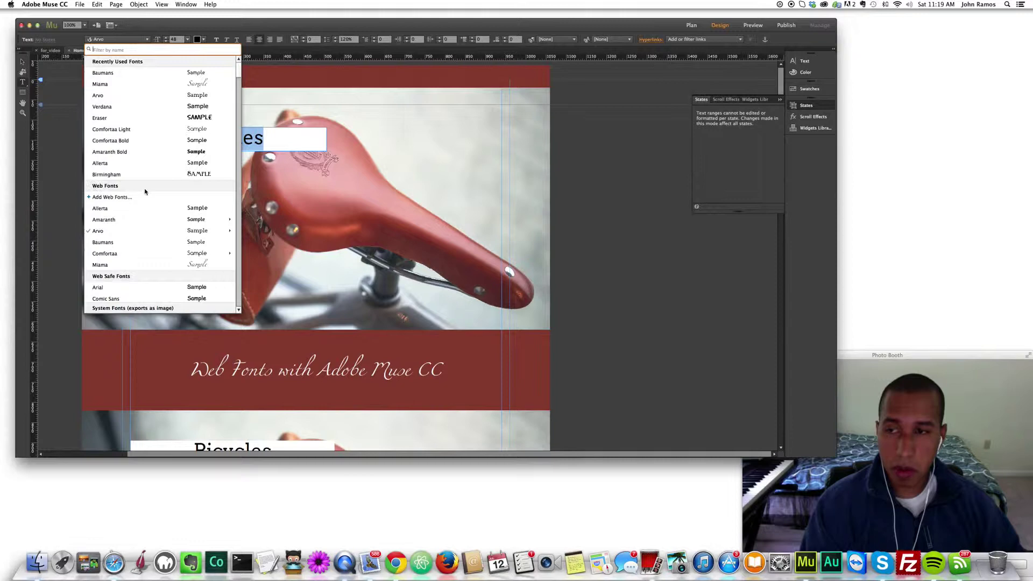
pyautogui.scroll(-5, 145, 191)
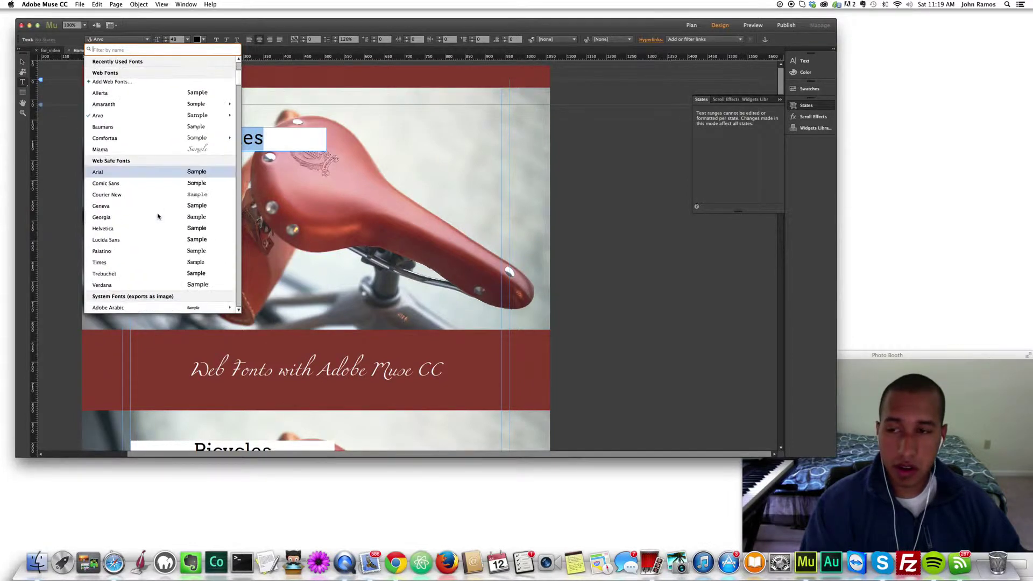
pyautogui.scroll(-5, 156, 209)
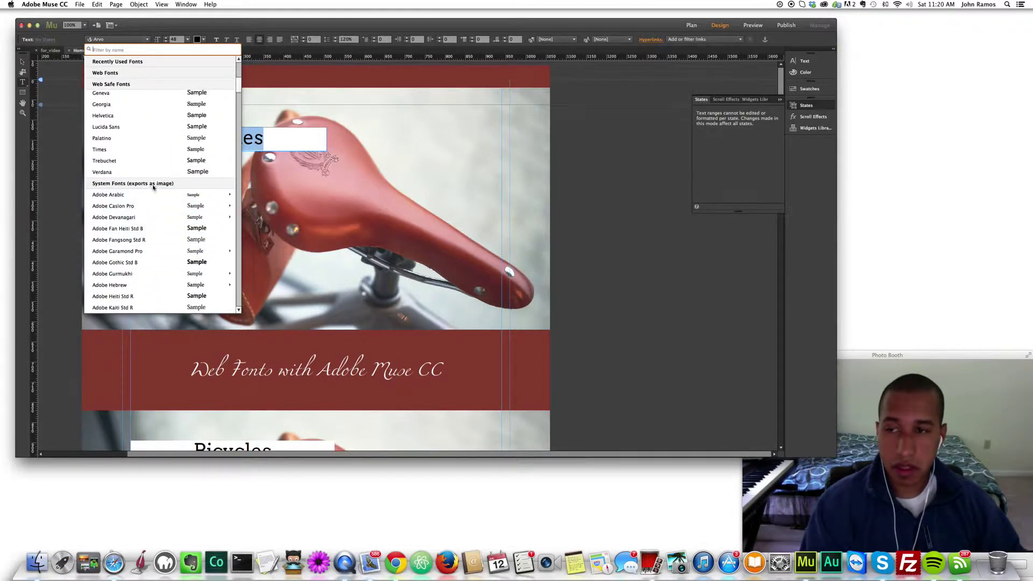
pyautogui.scroll(-5, 166, 215)
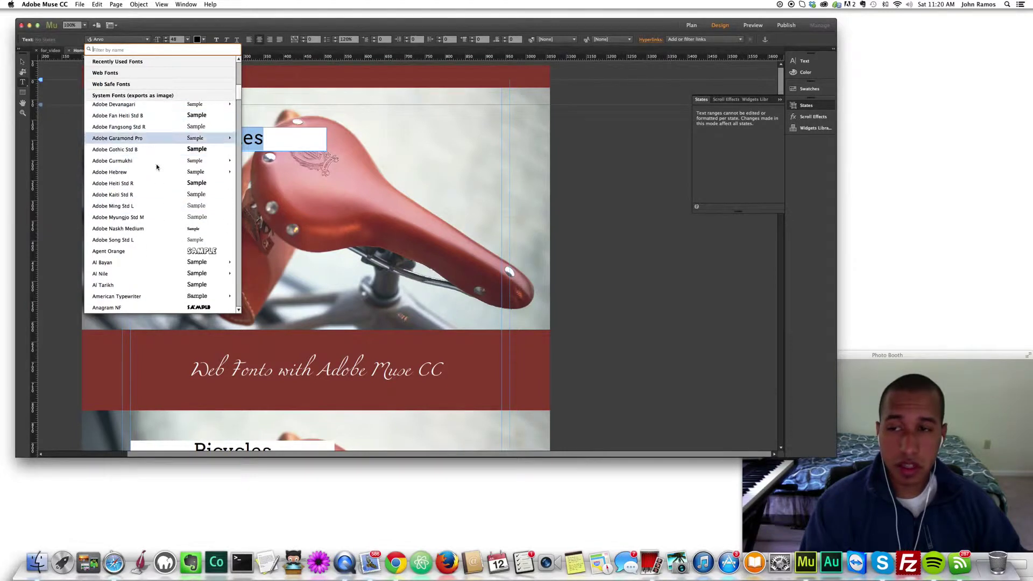
pyautogui.scroll(15, 154, 267)
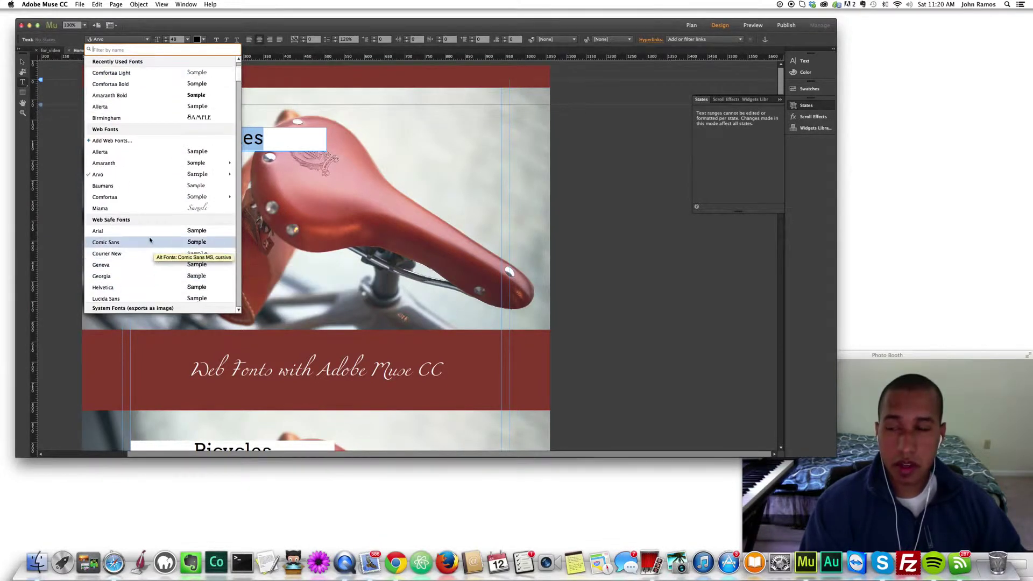
pyautogui.moveTo(184, 159)
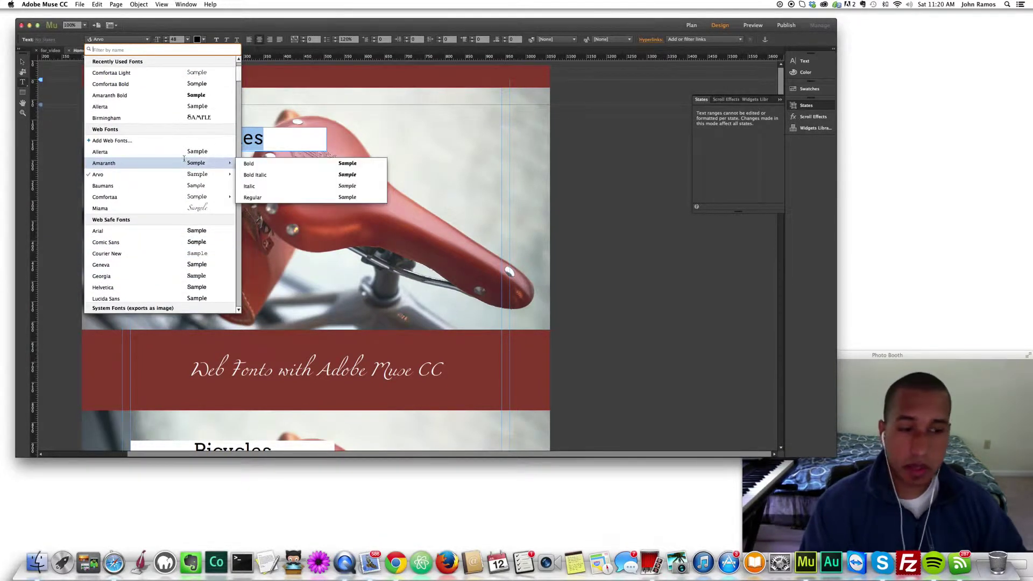
pyautogui.scroll(-2, 129, 218)
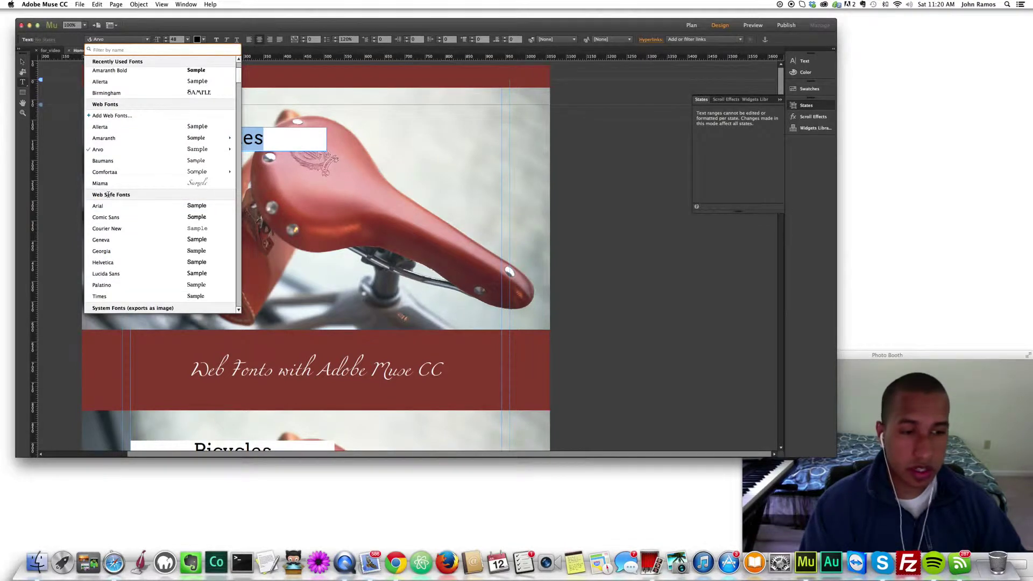
pyautogui.scroll(-5, 118, 207)
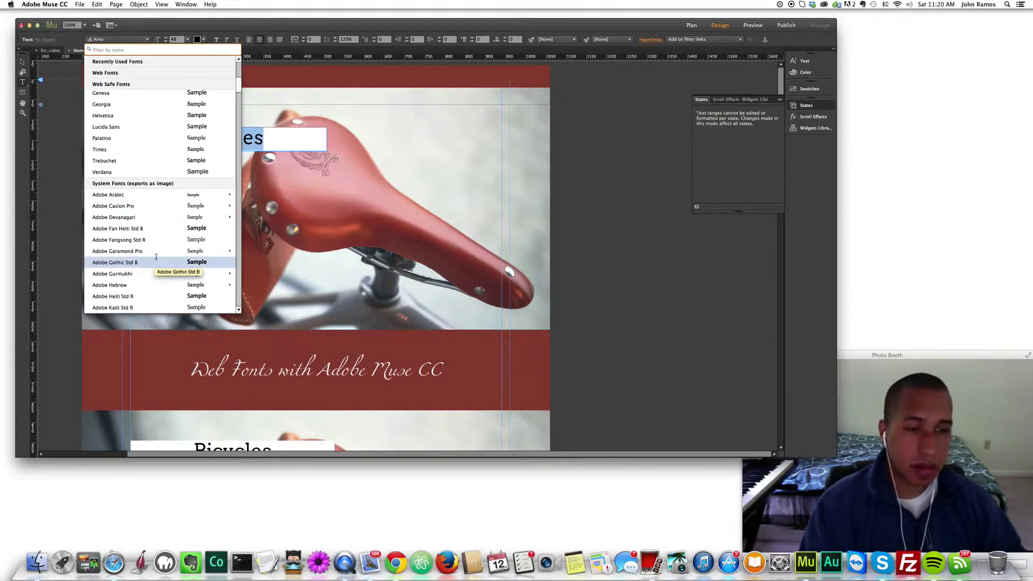
pyautogui.scroll(10, 153, 247)
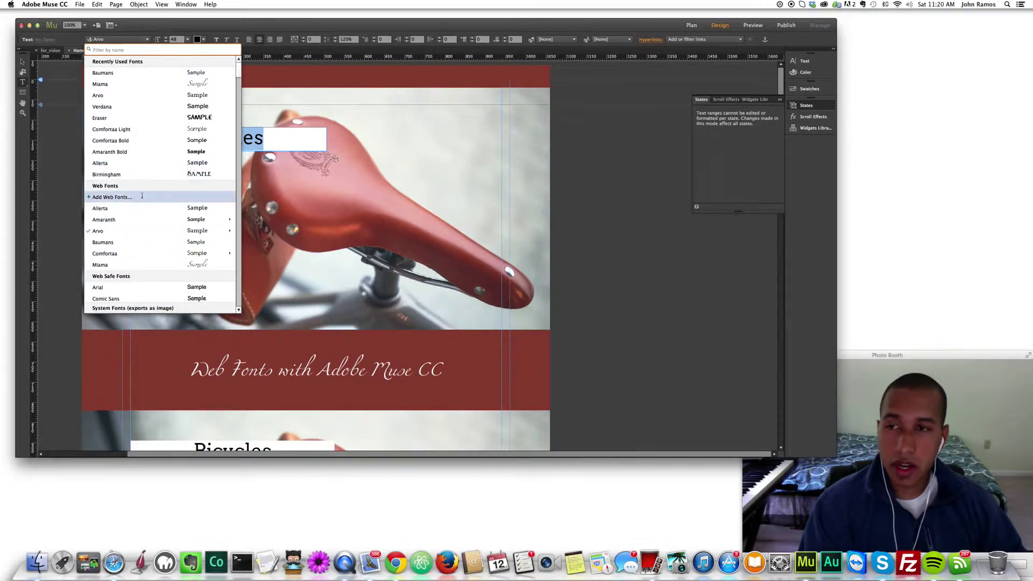
# Step: Try Miama and Amaranth Bold on the first Bicycles heading, settling on Birmingham
pyautogui.click(156, 83)
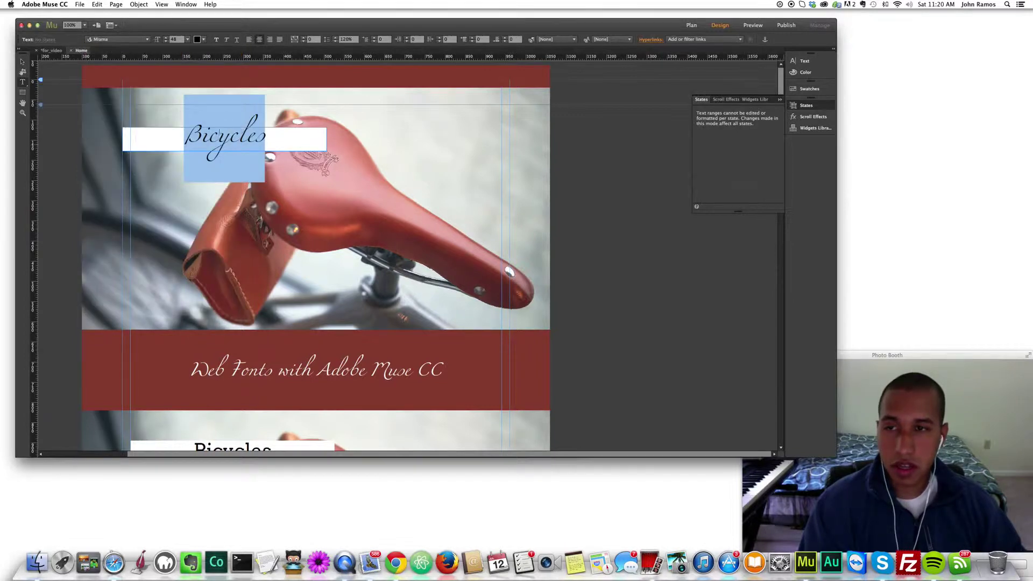
pyautogui.click(147, 39)
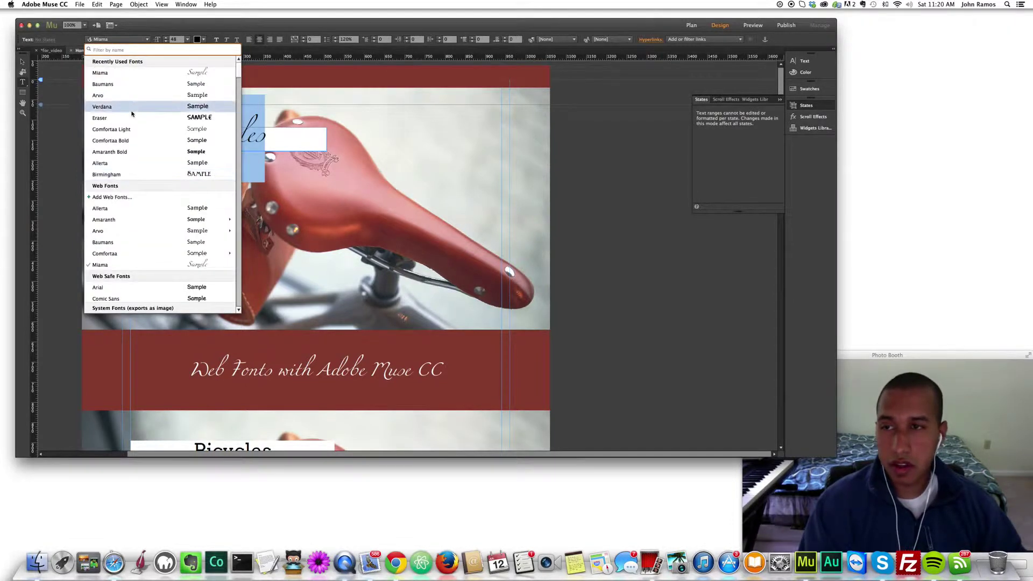
pyautogui.click(122, 151)
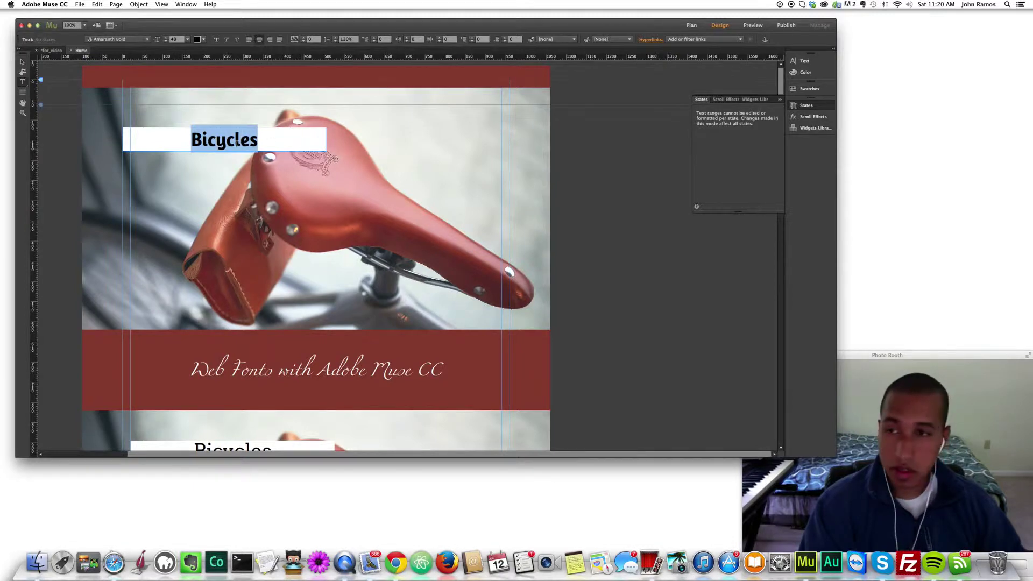
pyautogui.click(146, 39)
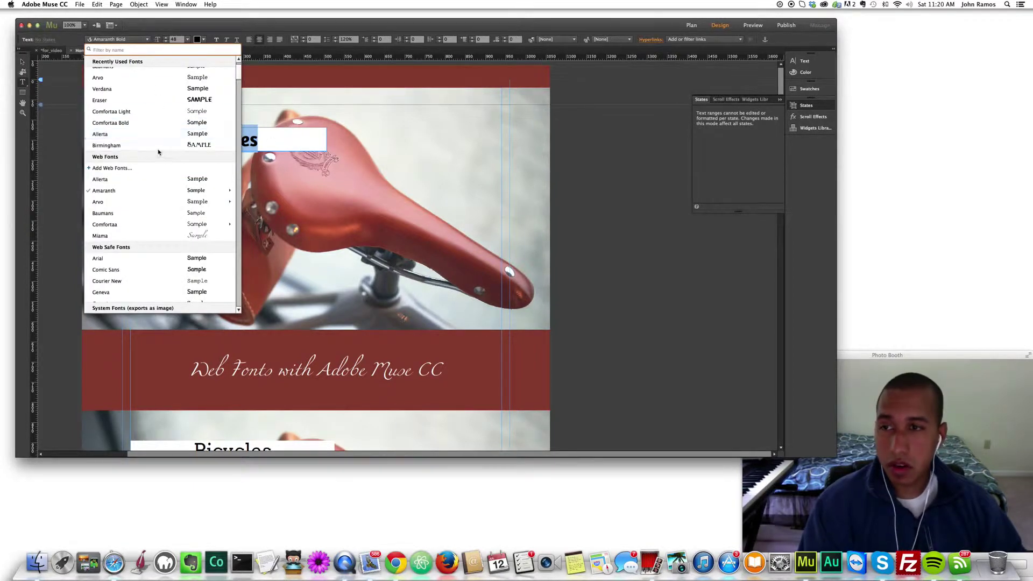
pyautogui.click(239, 144)
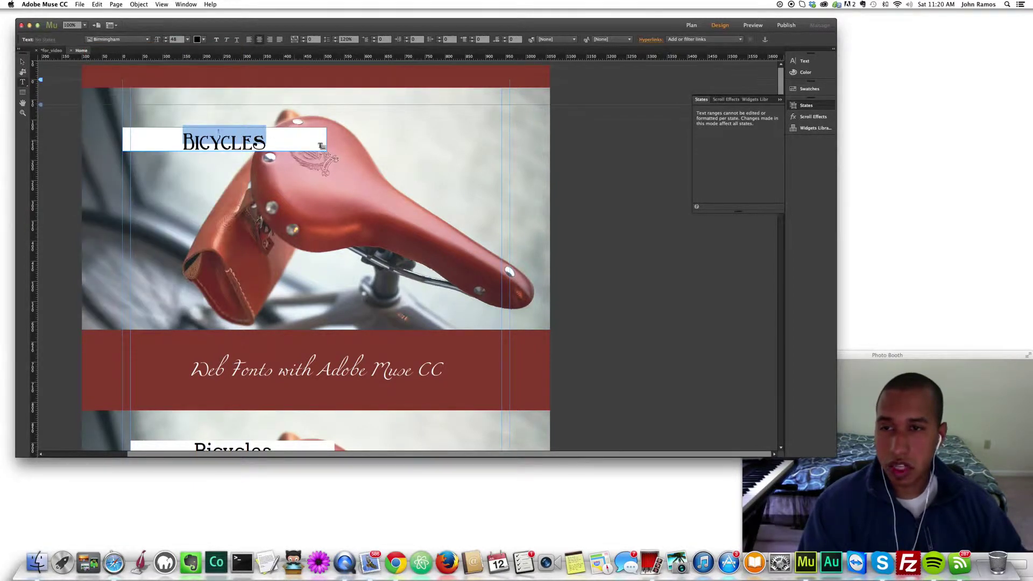
pyautogui.click(146, 39)
pyautogui.click(212, 139)
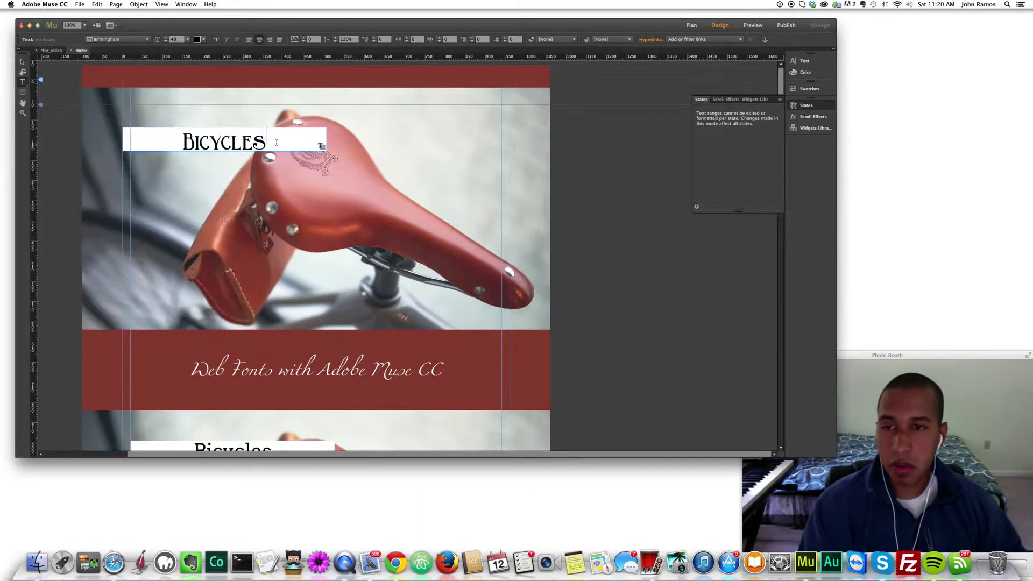
pyautogui.moveTo(268, 141); pyautogui.dragTo(175, 142)
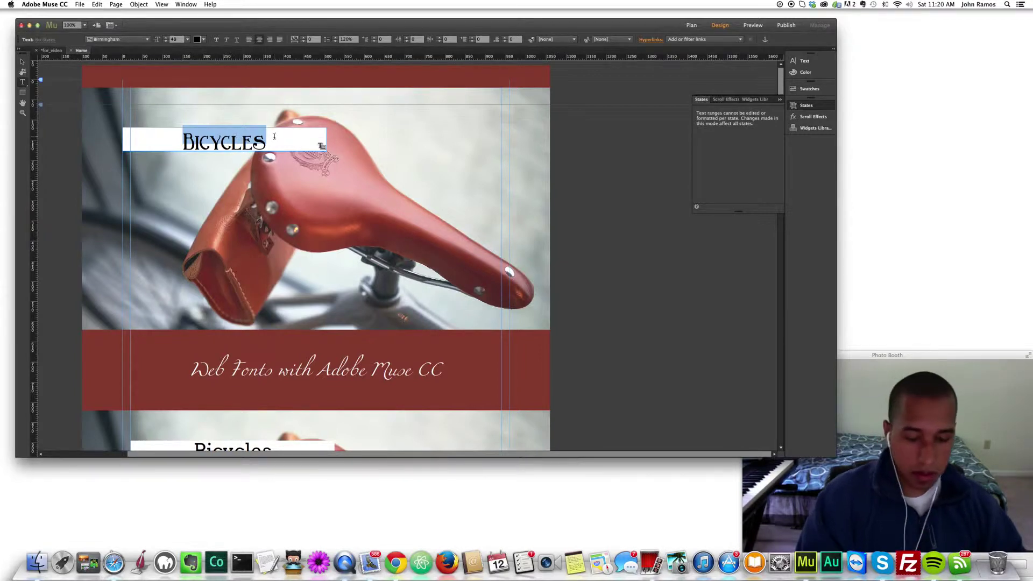
# Step: Preview the page in Safari with Cmd+Shift+E and drag out the rendered heading image
pyautogui.press('super+shift+e')
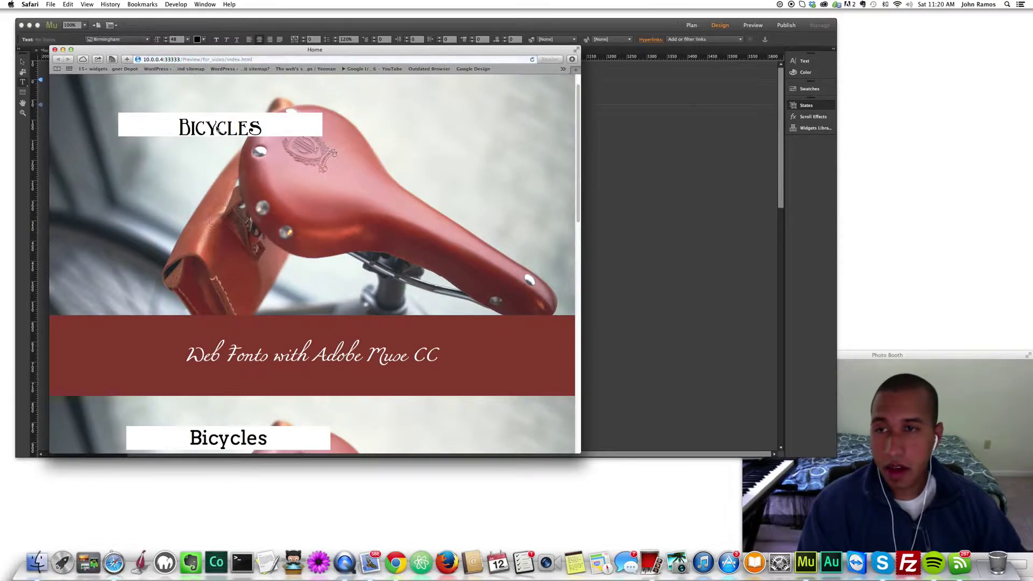
pyautogui.moveTo(217, 129); pyautogui.dragTo(484, 120)
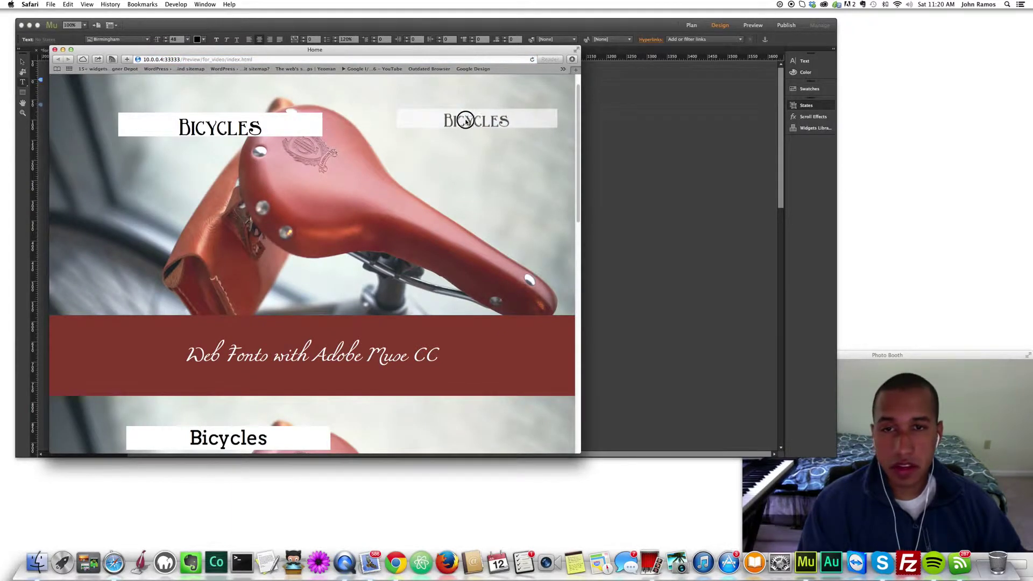
pyautogui.moveTo(228, 130); pyautogui.dragTo(339, 125)
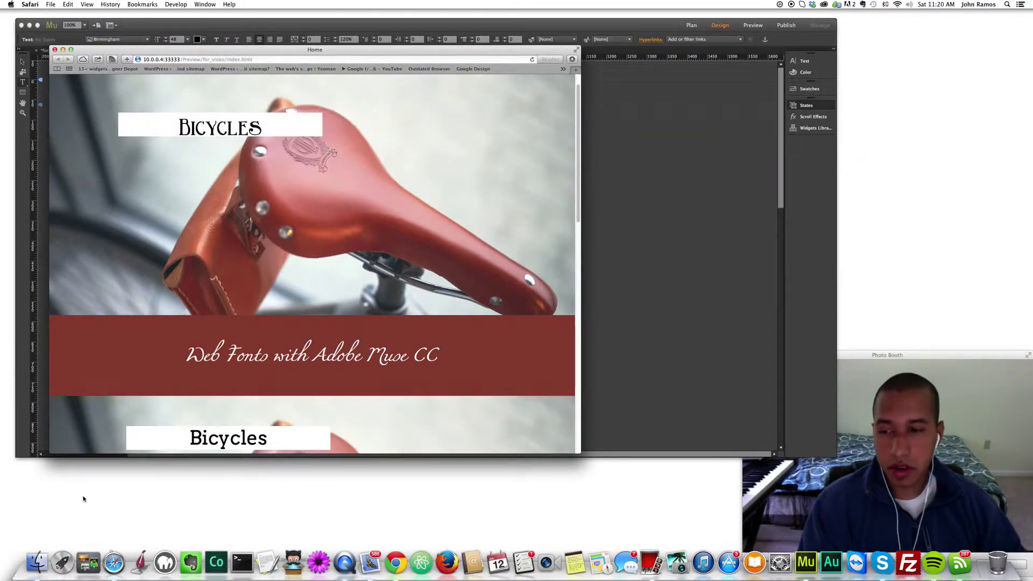
# Step: Open a Finder window on the web fonts folder and widen it
pyautogui.click(37, 563)
pyautogui.click(421, 225)
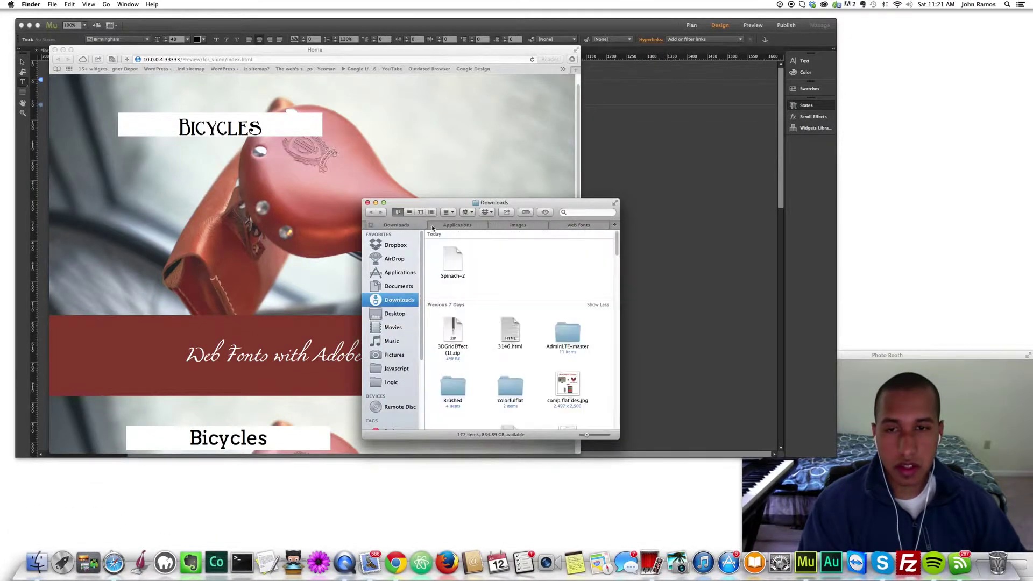
pyautogui.click(553, 226)
pyautogui.moveTo(620, 277); pyautogui.dragTo(829, 277)
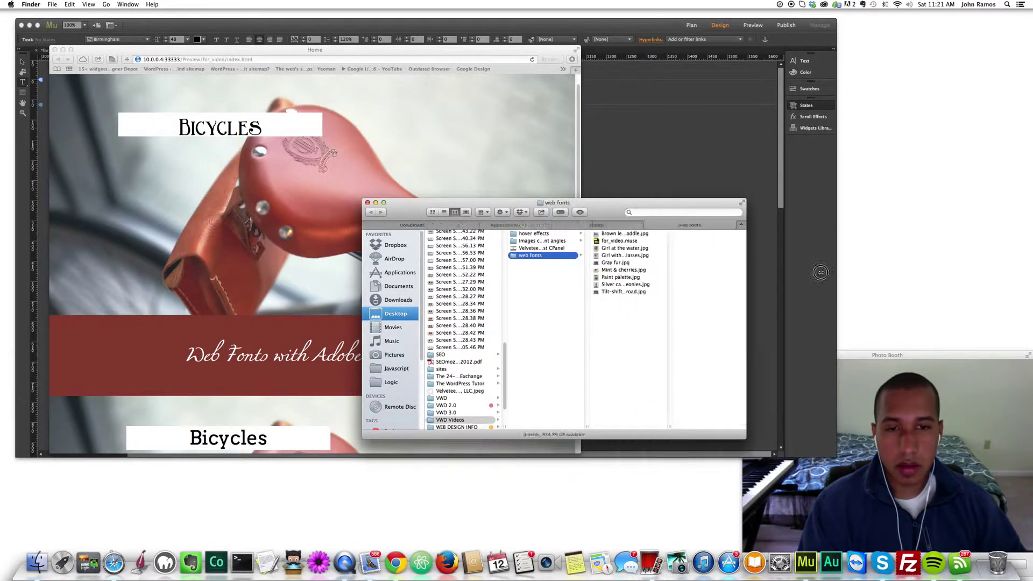
# Step: Drag the Bicycles heading image into the web fonts folder and open the saved u102-4.png
pyautogui.click(180, 118)
pyautogui.moveTo(201, 127); pyautogui.dragTo(640, 337)
pyautogui.click(650, 305)
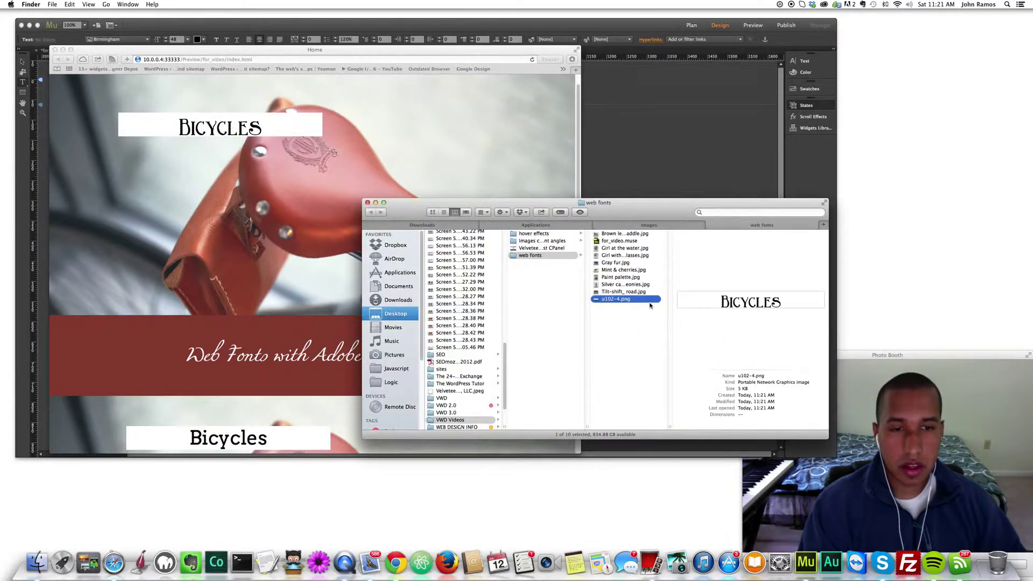
pyautogui.doubleClick(608, 299)
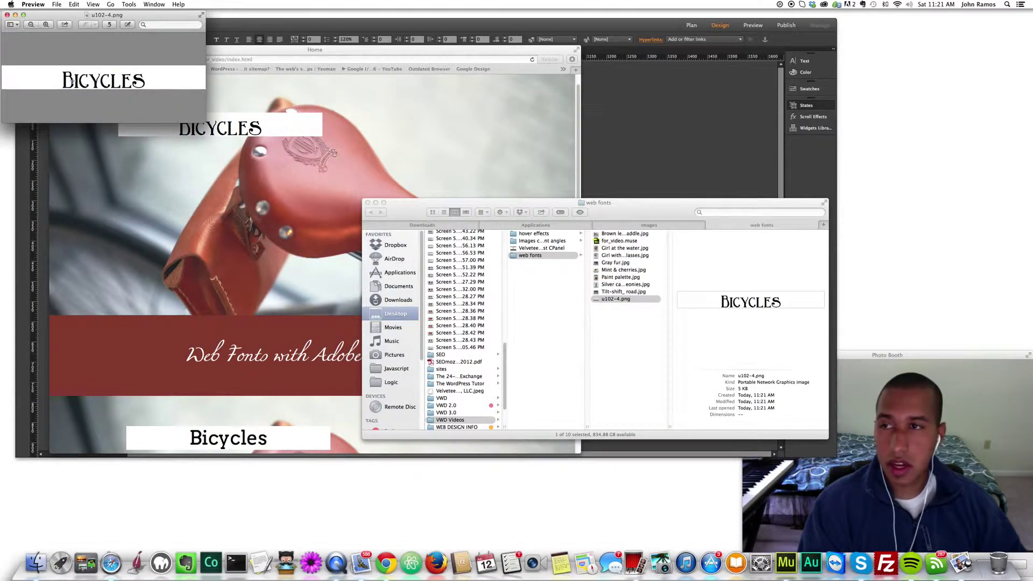
# Step: Close the u102-4.png image and minimize the web fonts folder window
pyautogui.click(7, 15)
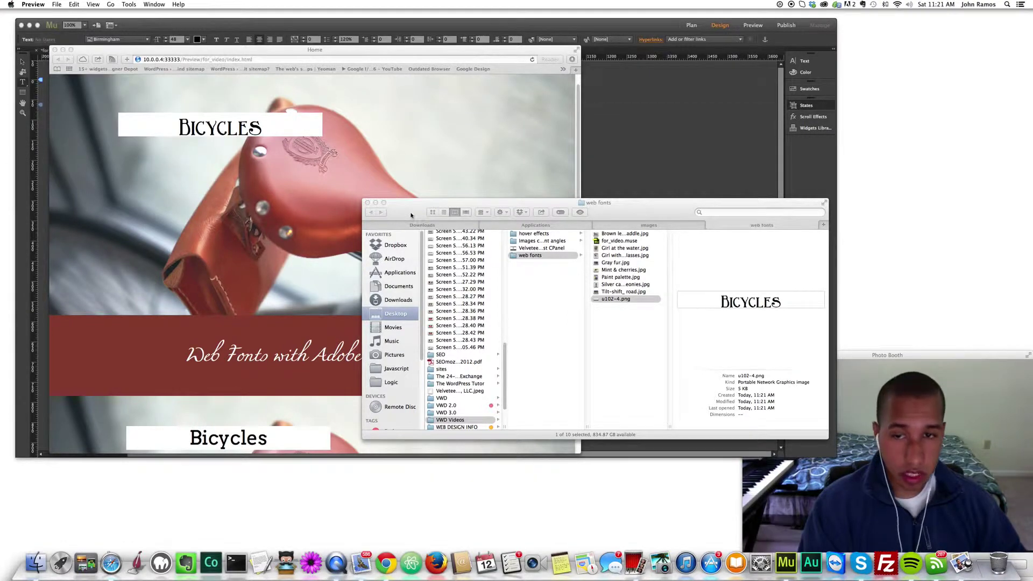
pyautogui.click(376, 203)
pyautogui.click(376, 203)
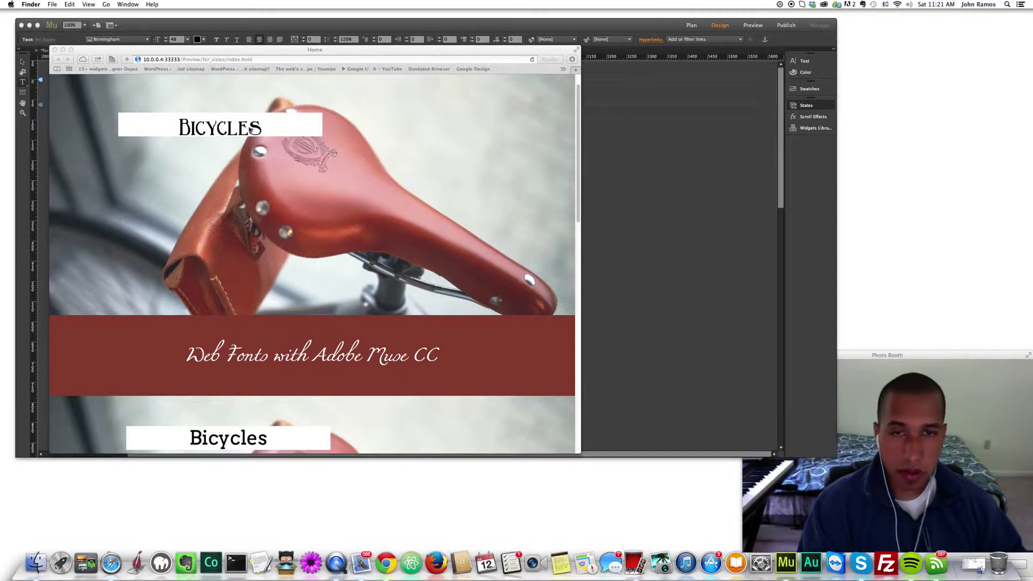
# Step: Hide the Safari preview and set the first Bicycles heading in Amaranth Bold
pyautogui.click(62, 49)
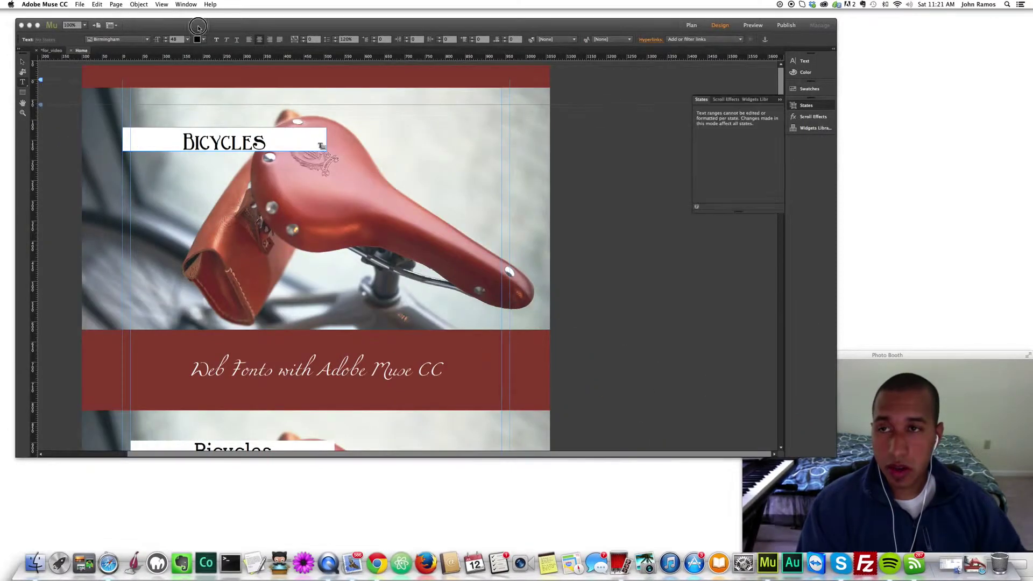
pyautogui.click(146, 40)
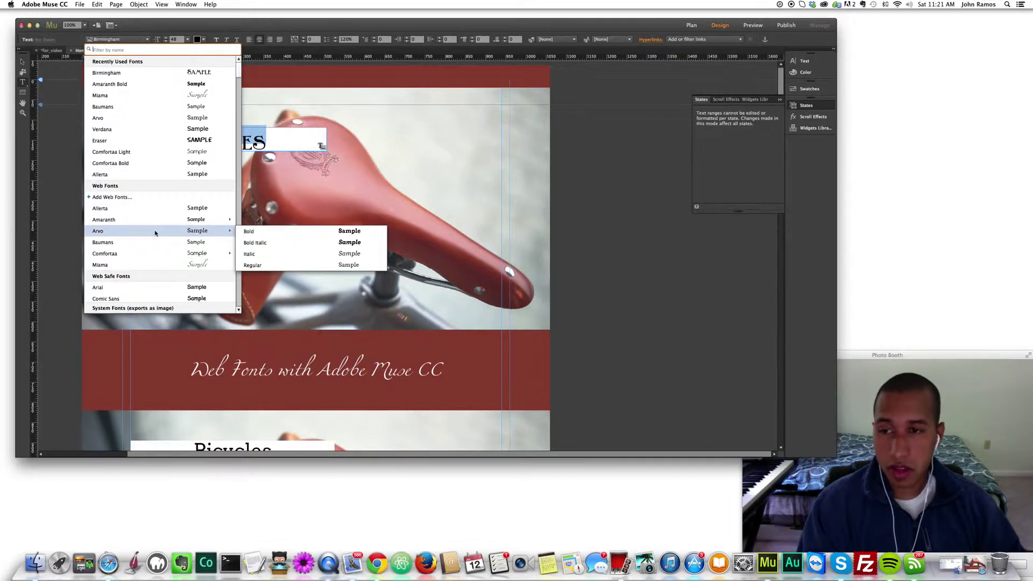
pyautogui.moveTo(142, 218)
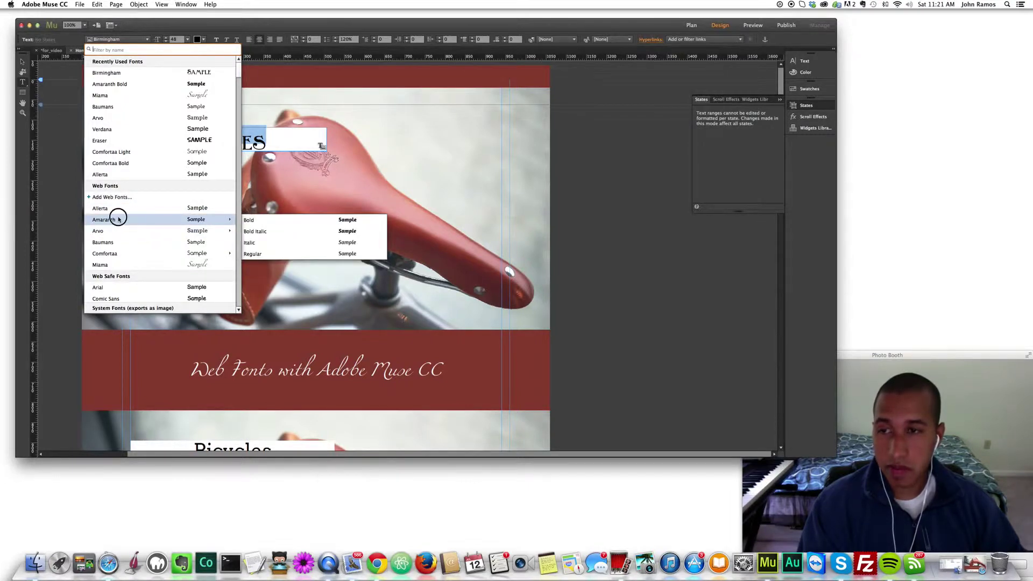
pyautogui.click(262, 224)
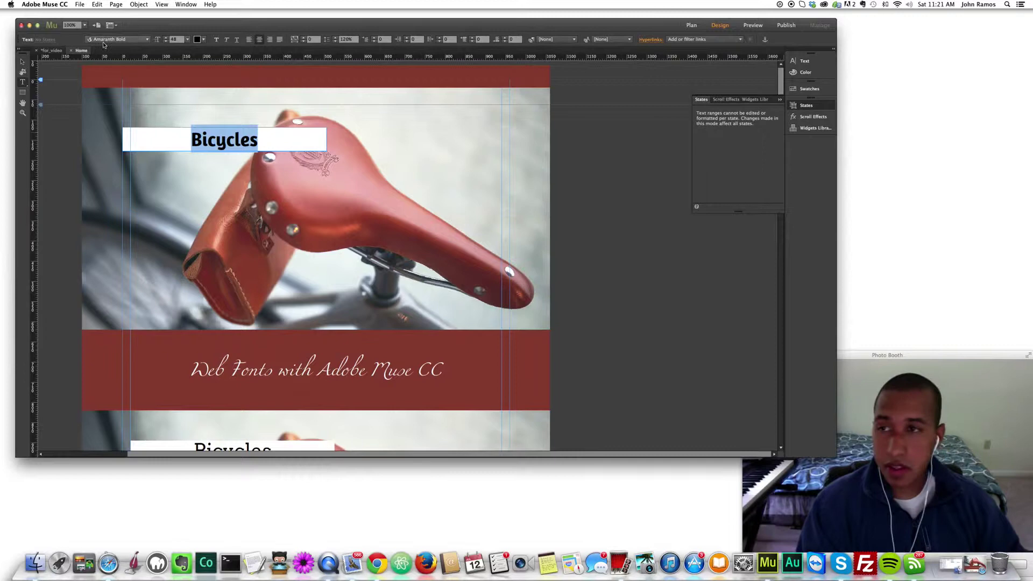
pyautogui.click(144, 40)
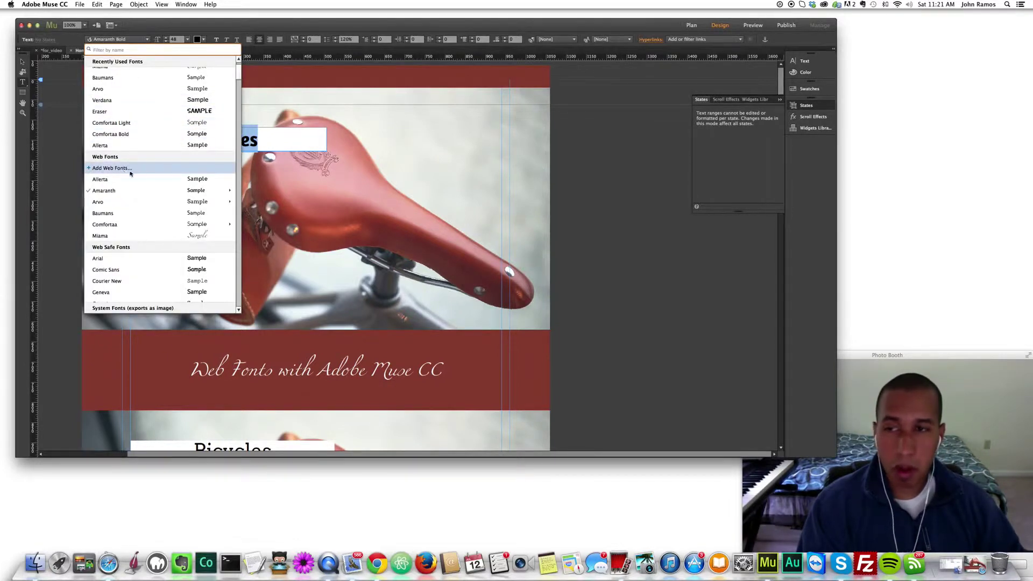
# Step: Find Macondo in the Add Web Fonts catalogue, check it and confirm
pyautogui.click(114, 169)
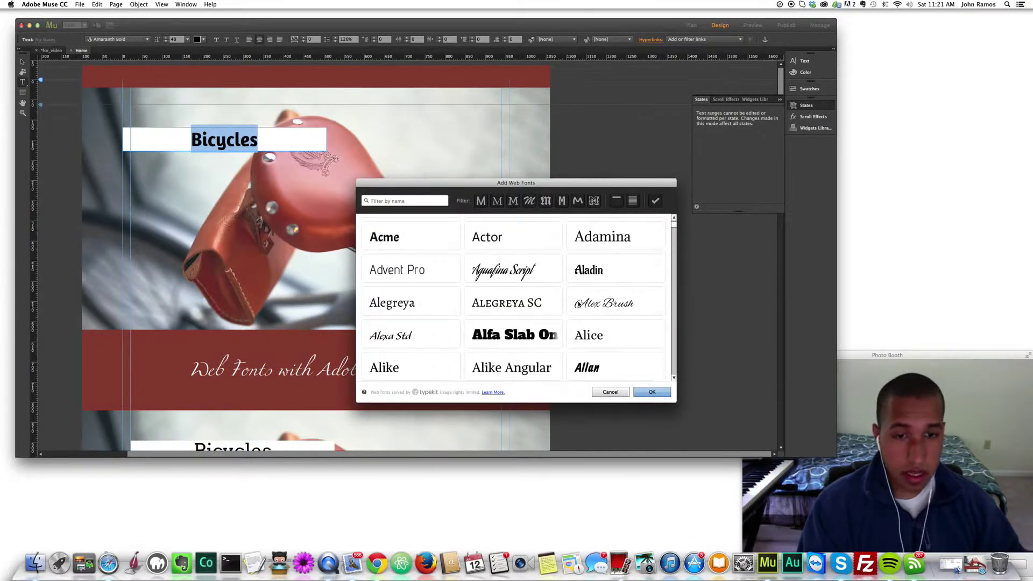
pyautogui.scroll(-15, 641, 299)
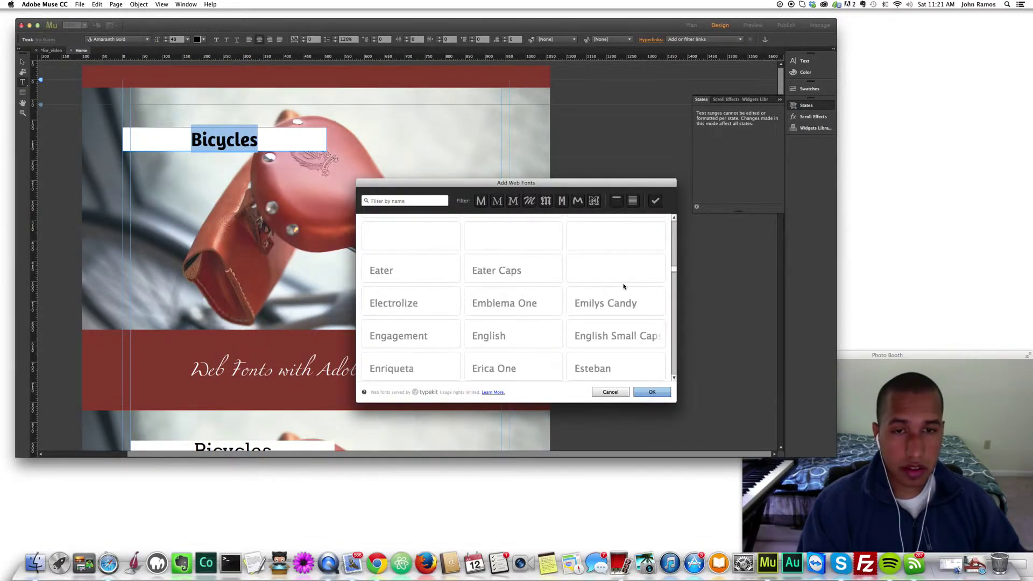
pyautogui.scroll(-15, 623, 286)
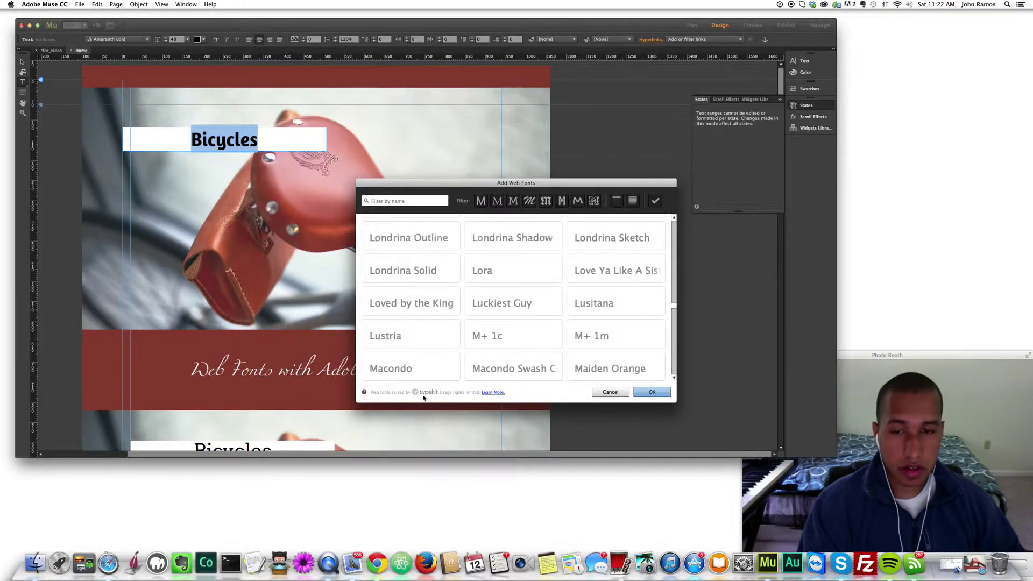
pyautogui.scroll(-5, 547, 328)
pyautogui.scroll(1, 547, 328)
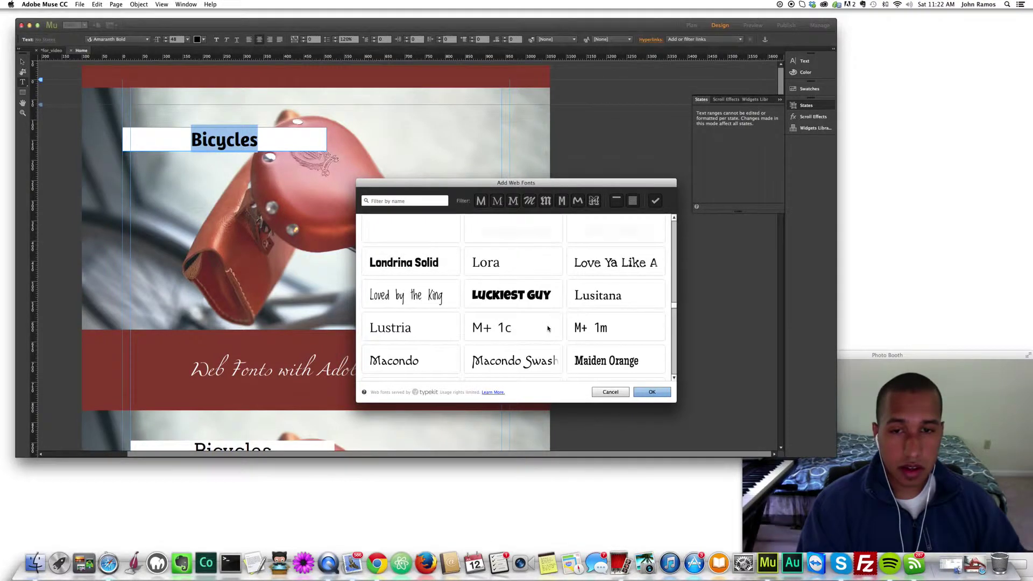
pyautogui.scroll(-3, 437, 325)
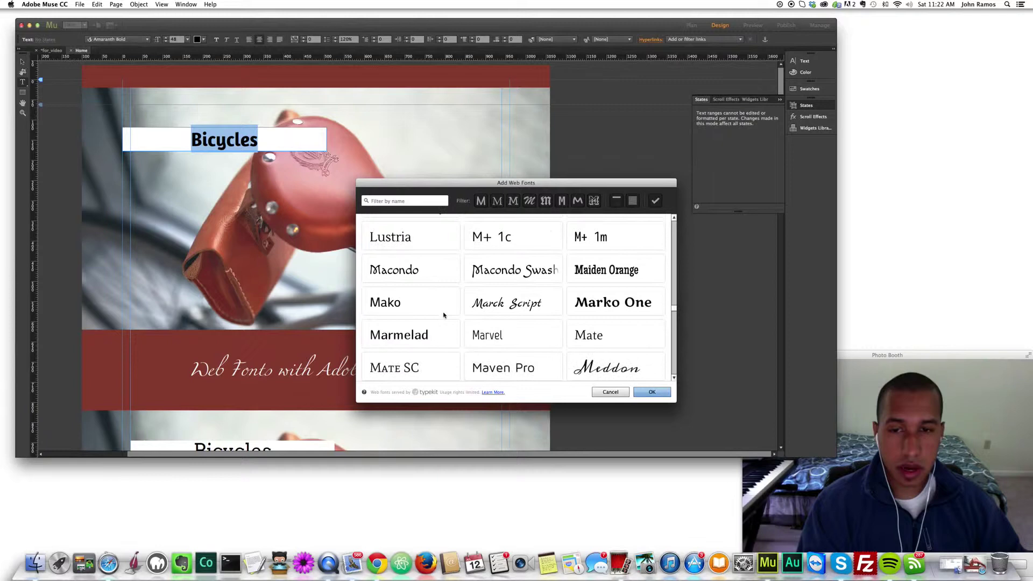
pyautogui.click(410, 273)
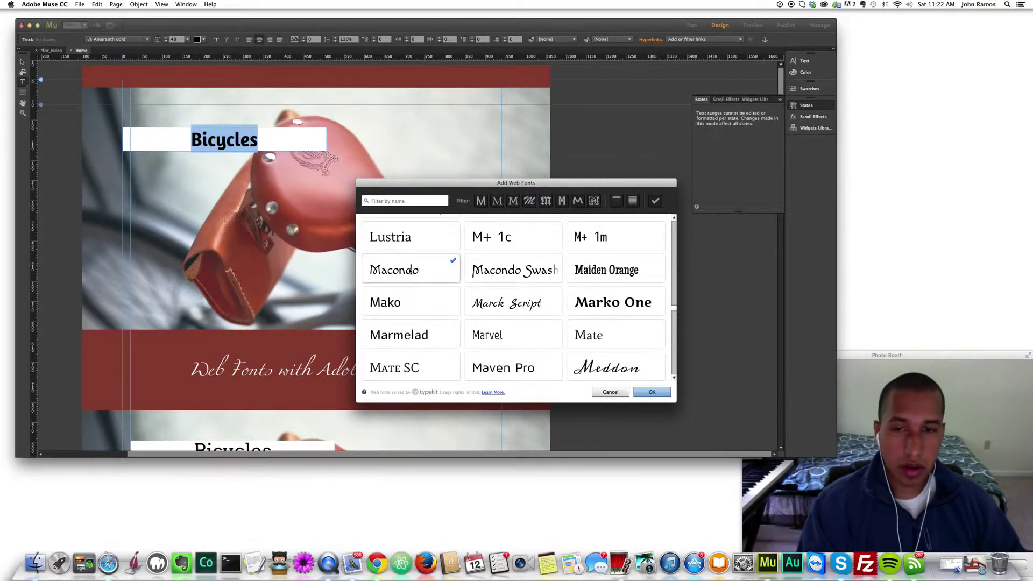
pyautogui.click(651, 392)
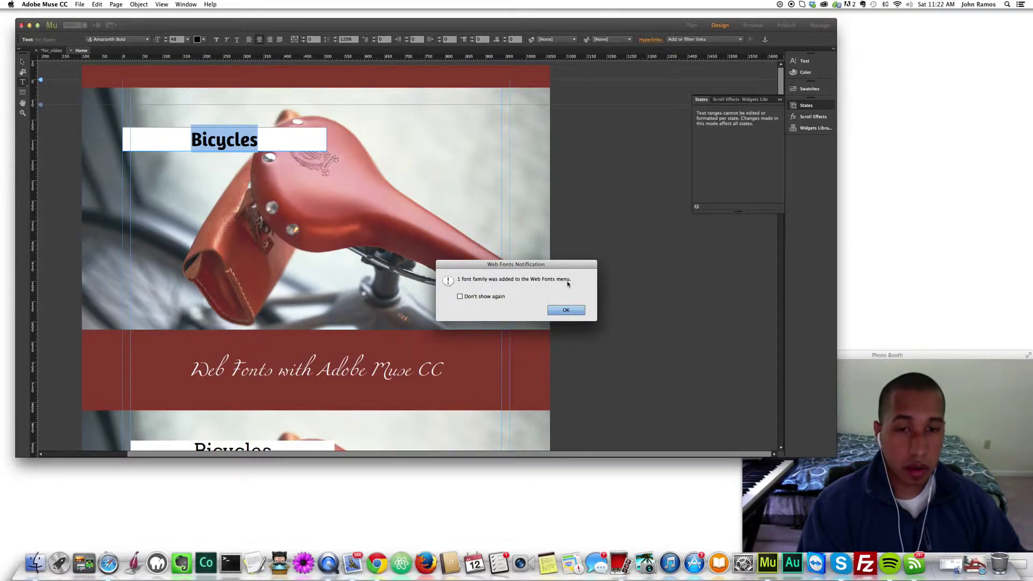
# Step: Dismiss the font-added notice and apply Macondo to the first Bicycles heading
pyautogui.click(566, 310)
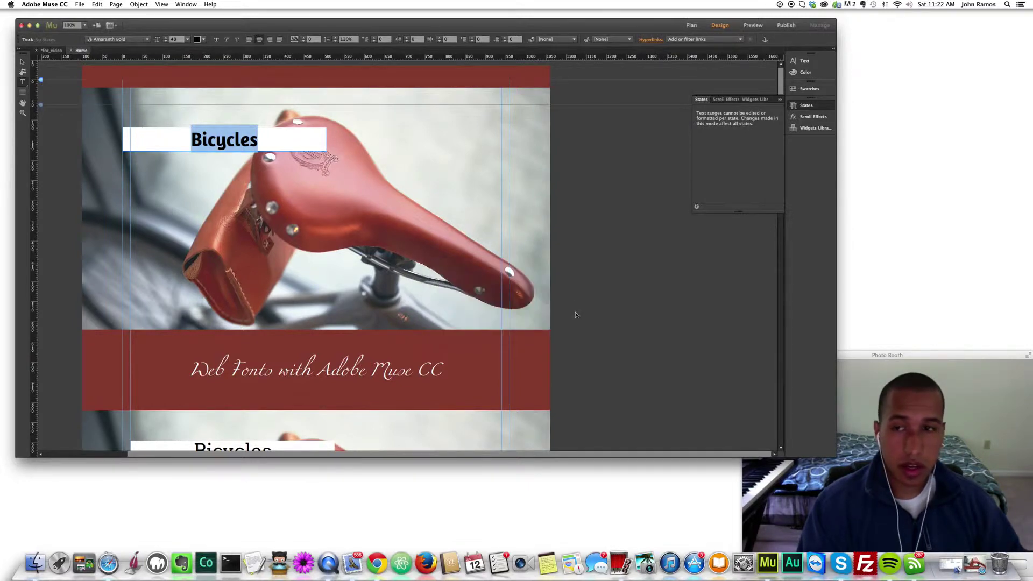
pyautogui.click(148, 41)
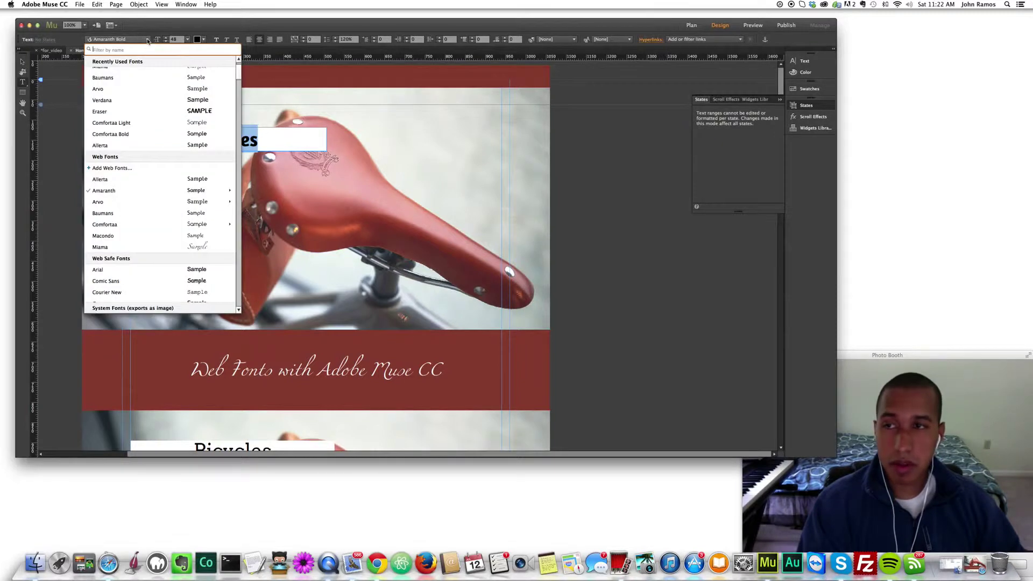
pyautogui.moveTo(138, 231)
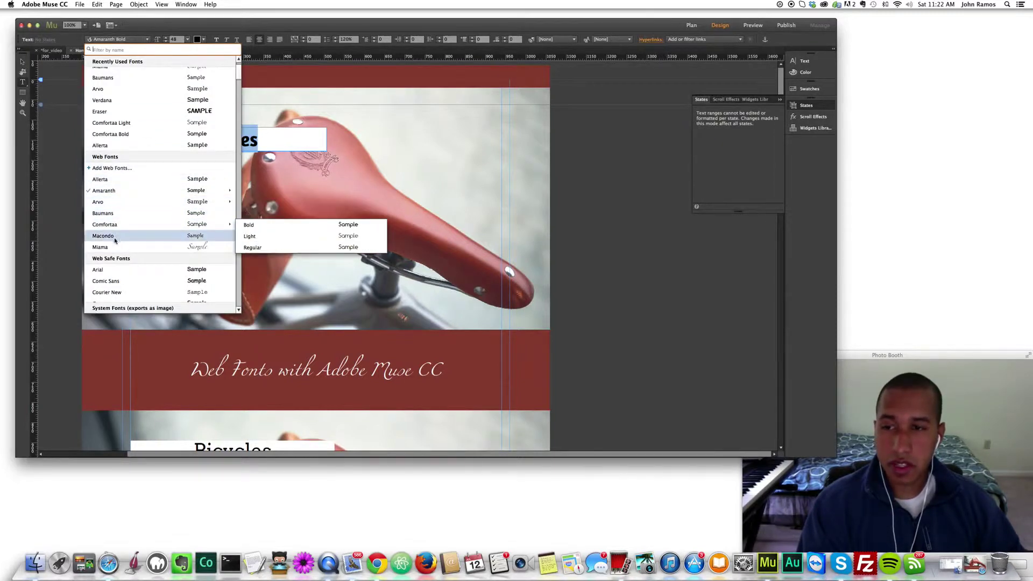
pyautogui.click(145, 237)
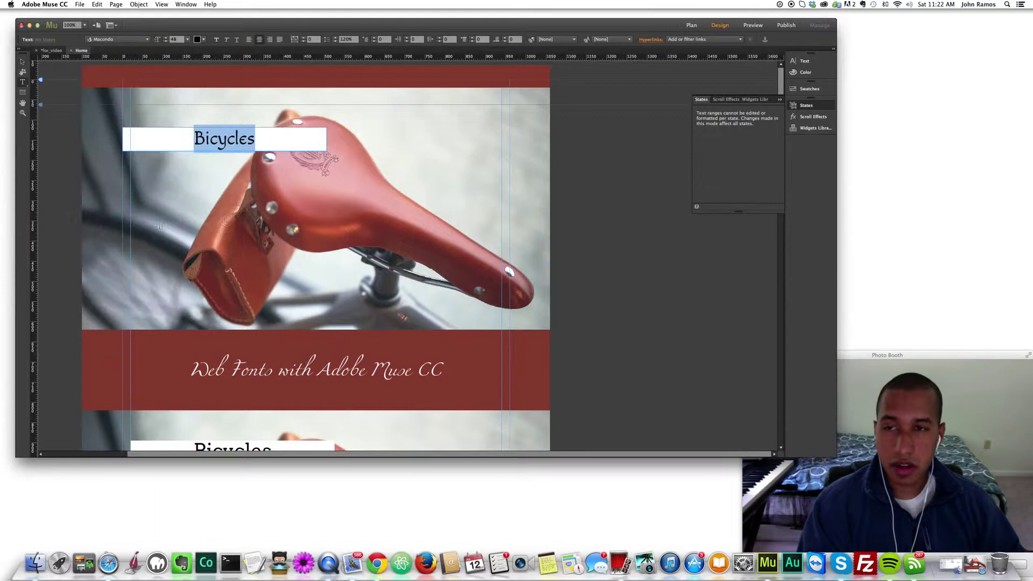
# Step: Enlarge the heading text from 36 to size 60, then select the saddle photo to exit
pyautogui.doubleClick(278, 139)
pyautogui.click(187, 40)
pyautogui.click(195, 136)
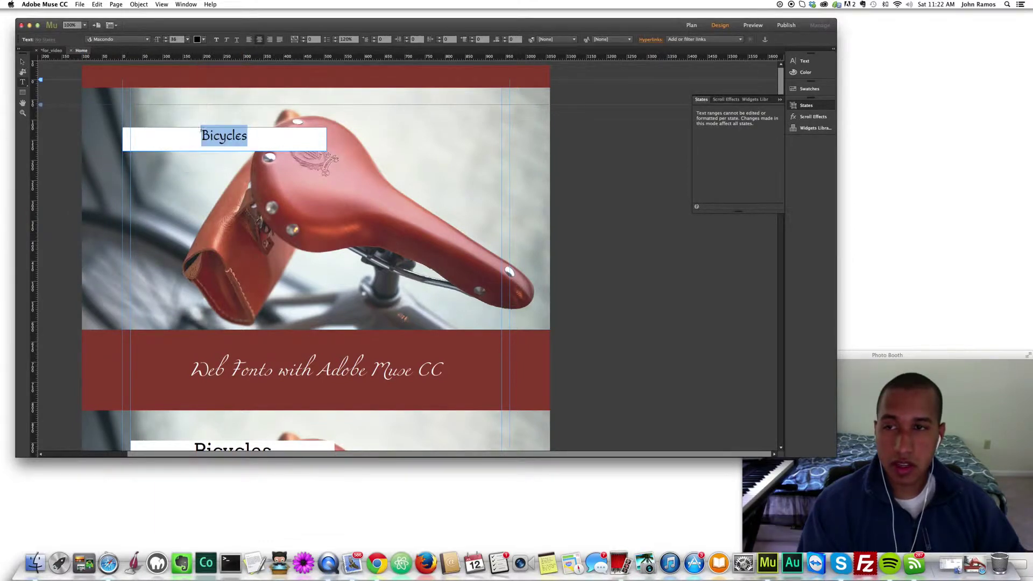
pyautogui.click(187, 40)
pyautogui.click(195, 155)
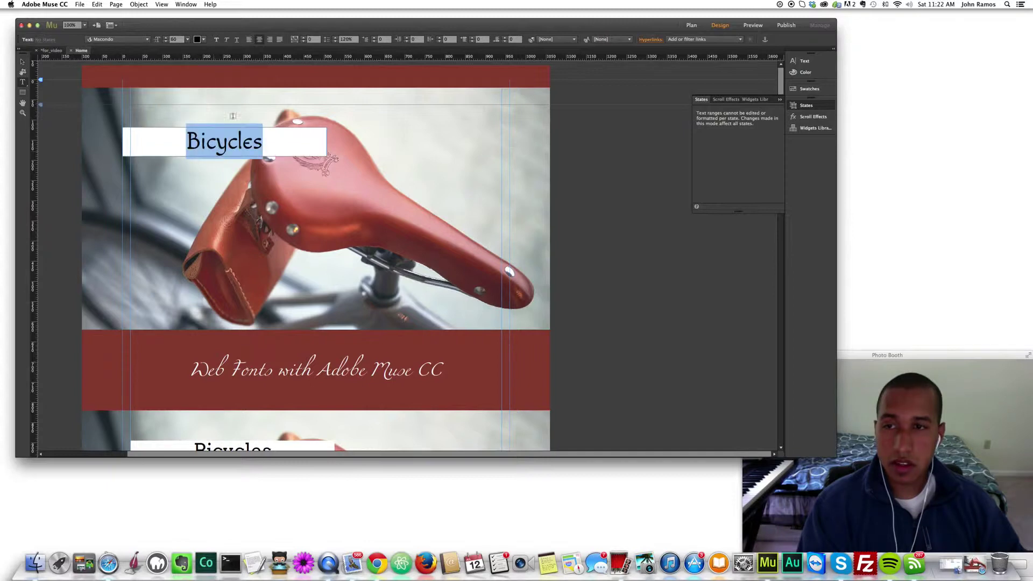
pyautogui.click(22, 61)
pyautogui.click(101, 200)
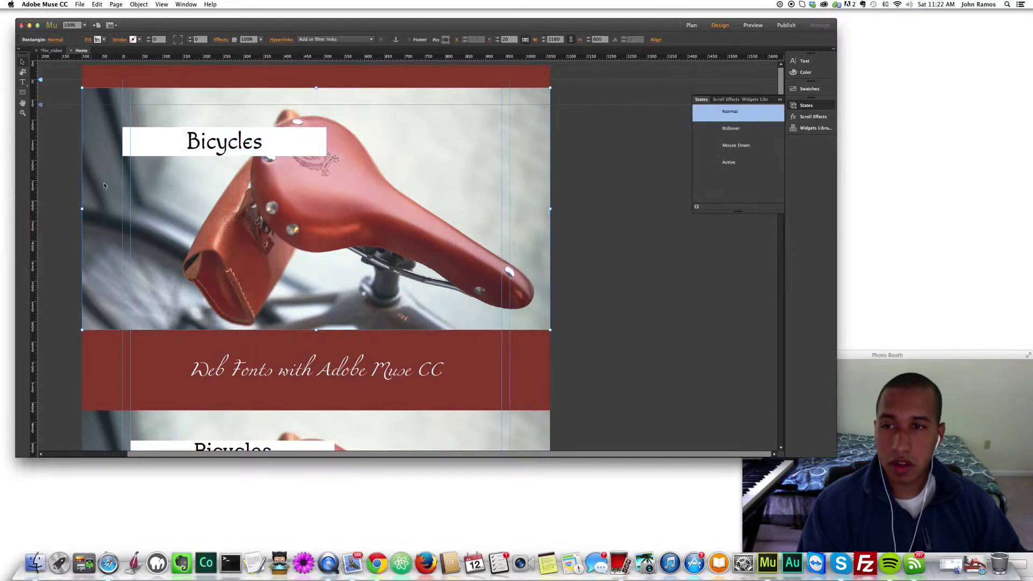
# Step: Scroll down and select the word Bicycles in the second heading box
pyautogui.scroll(-8, 233, 159)
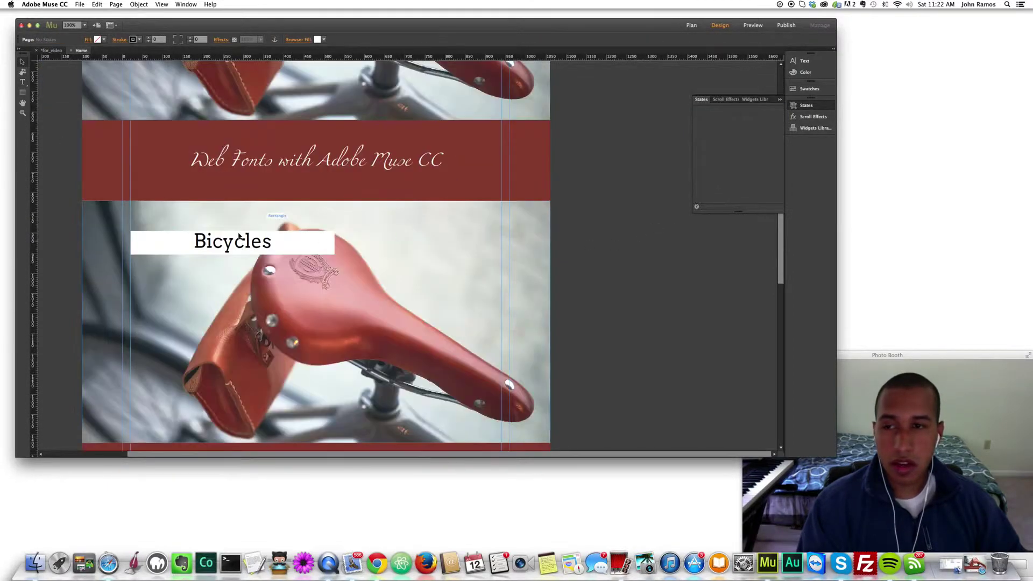
pyautogui.click(222, 244)
pyautogui.doubleClick(223, 244)
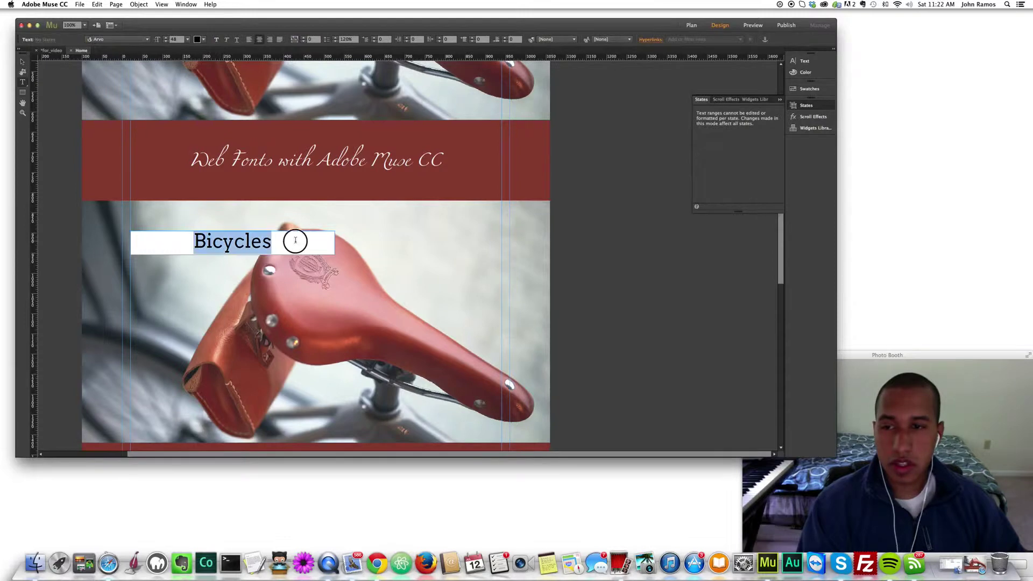
# Step: Filter the web font catalogue by handwriting and add Waiting for the Sunrise
pyautogui.click(150, 41)
pyautogui.click(128, 156)
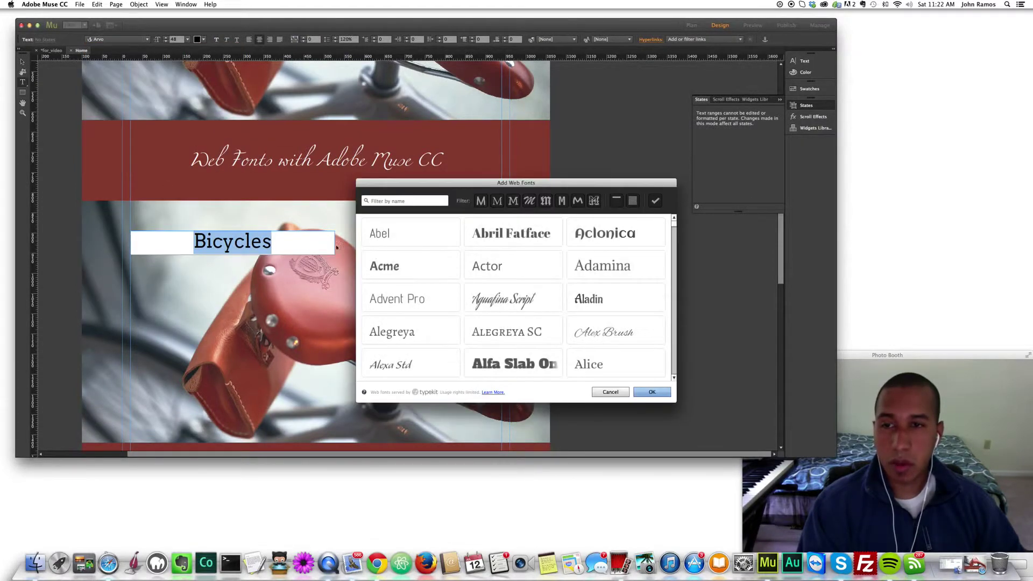
pyautogui.scroll(-2, 474, 269)
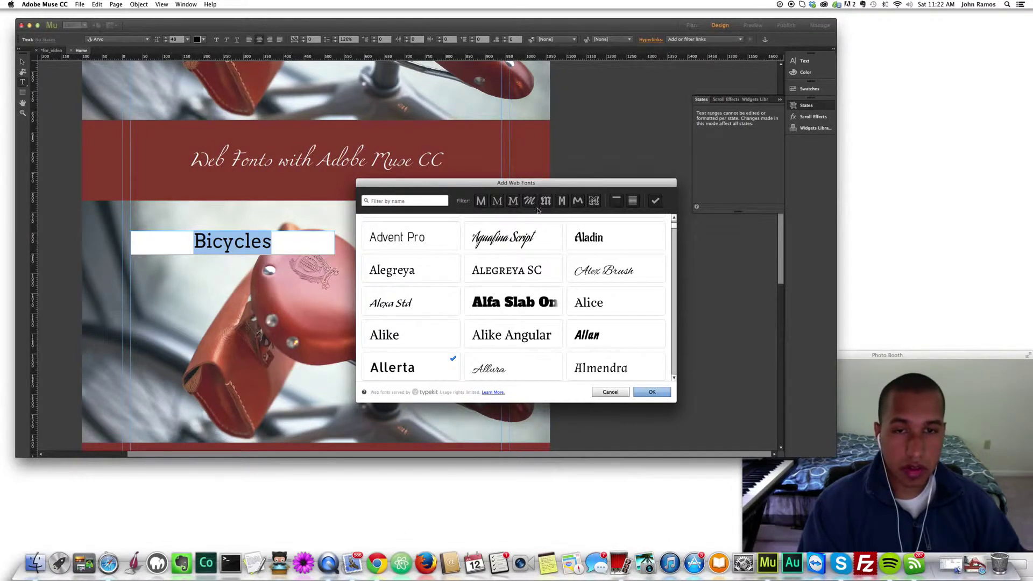
pyautogui.click(578, 202)
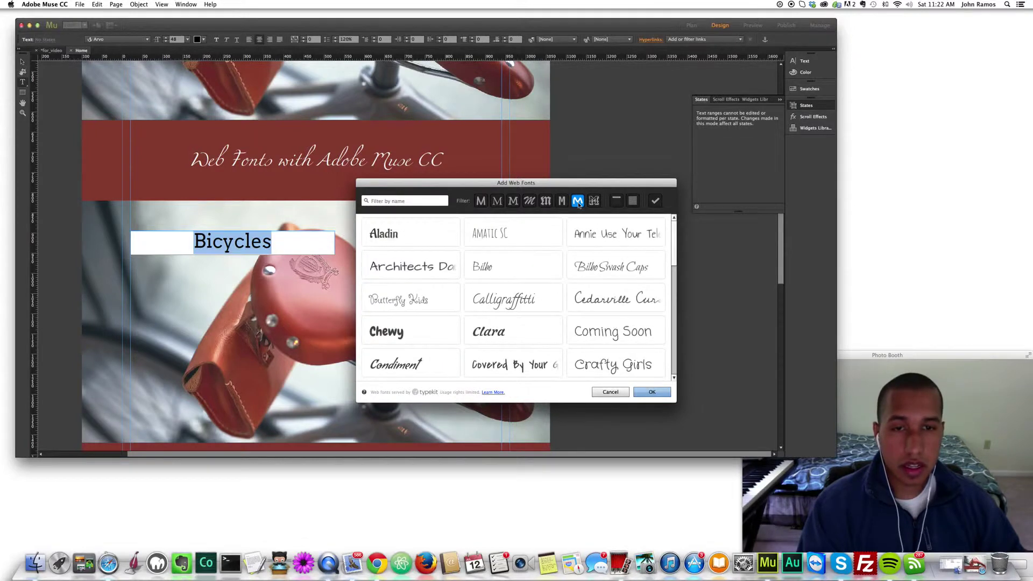
pyautogui.scroll(-4, 574, 350)
pyautogui.scroll(-2, 574, 350)
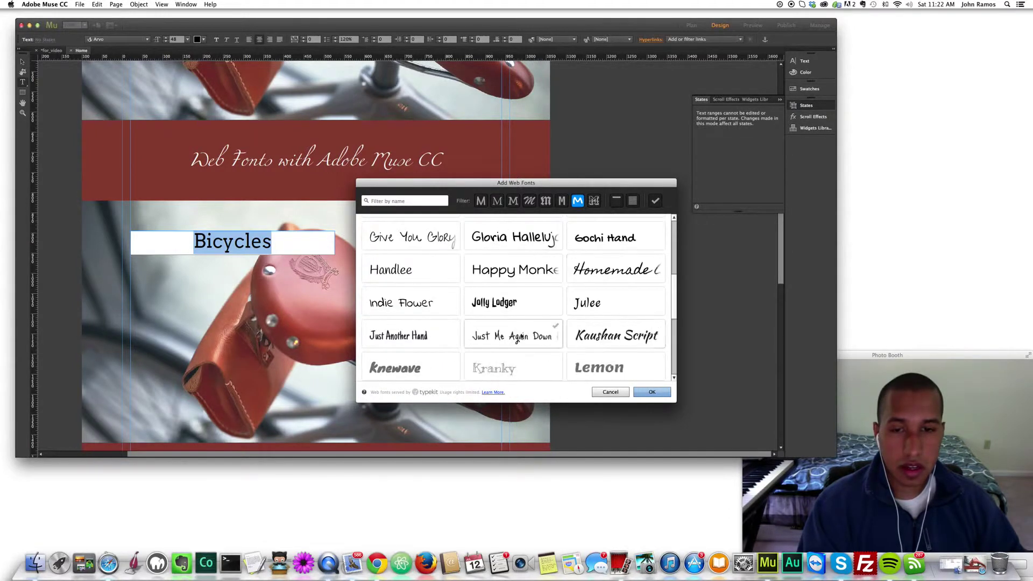
pyautogui.scroll(-3, 519, 347)
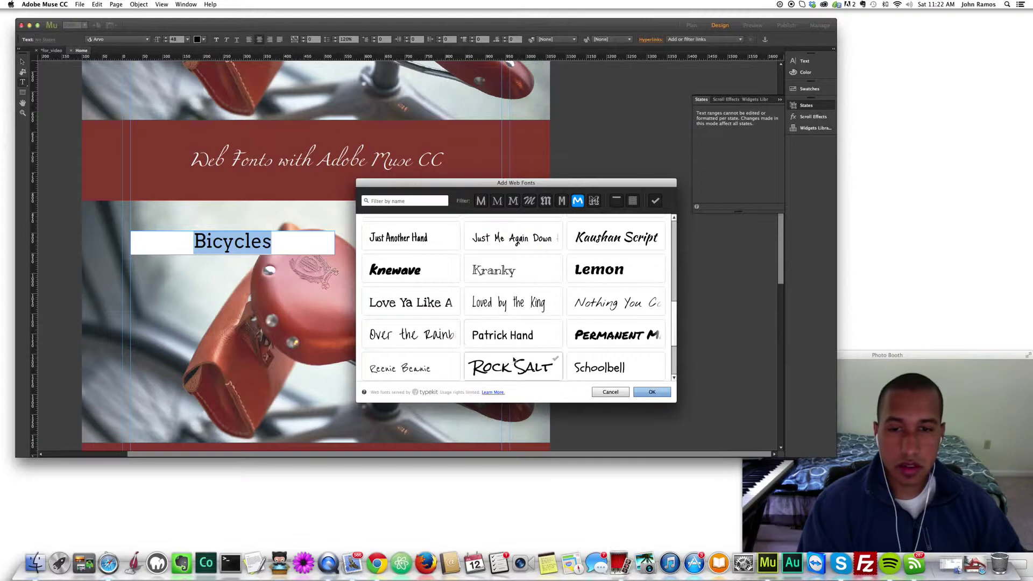
pyautogui.scroll(-3, 506, 347)
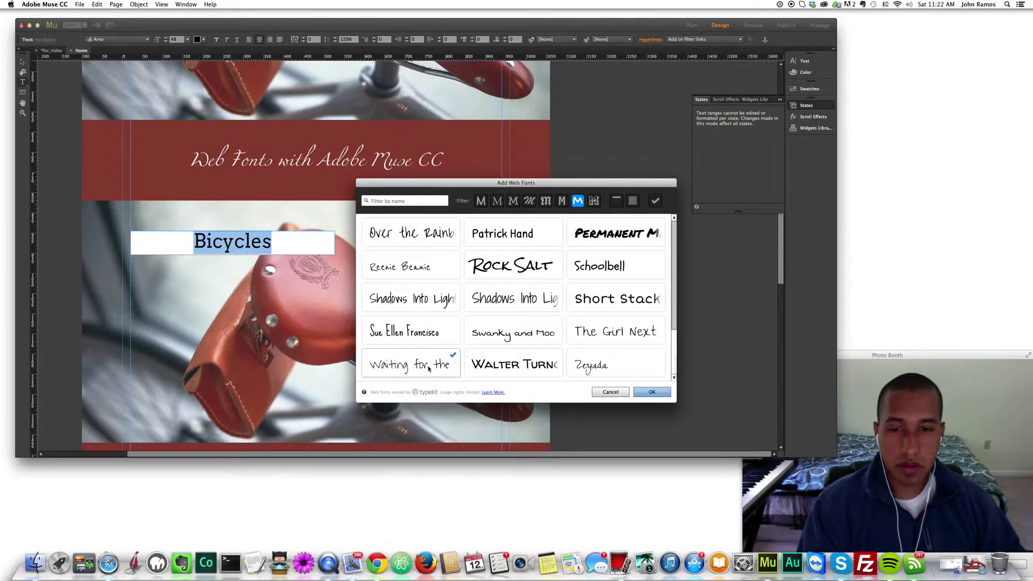
pyautogui.click(651, 391)
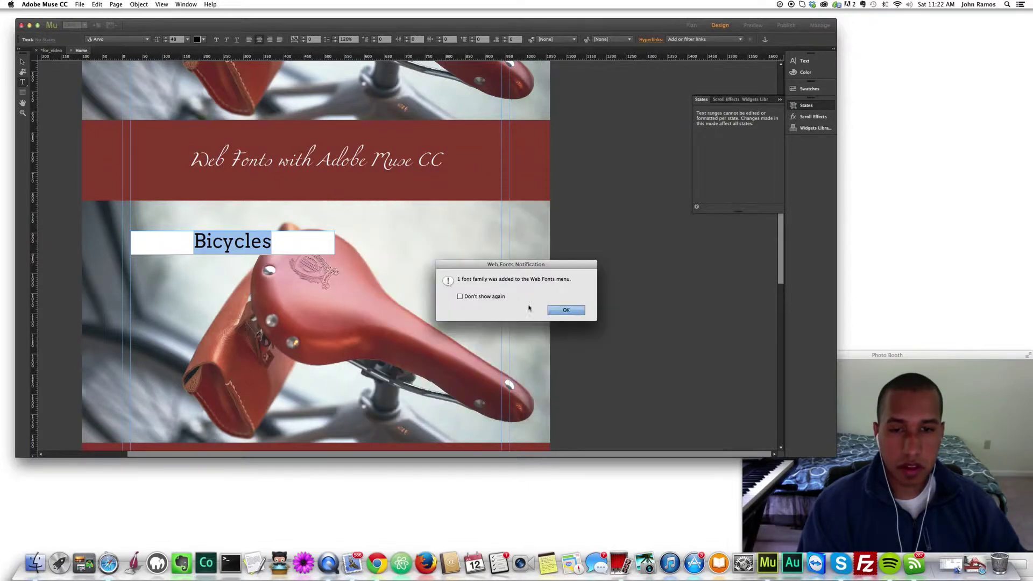
pyautogui.click(566, 311)
# Step: Apply Waiting for the Sunrise to the second heading and leave text editing
pyautogui.click(147, 39)
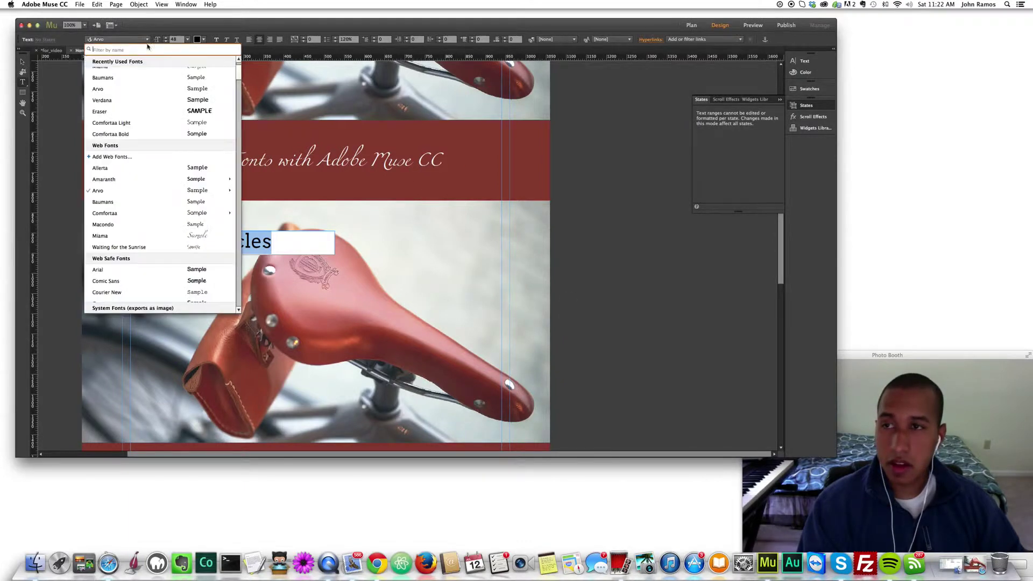
pyautogui.click(134, 248)
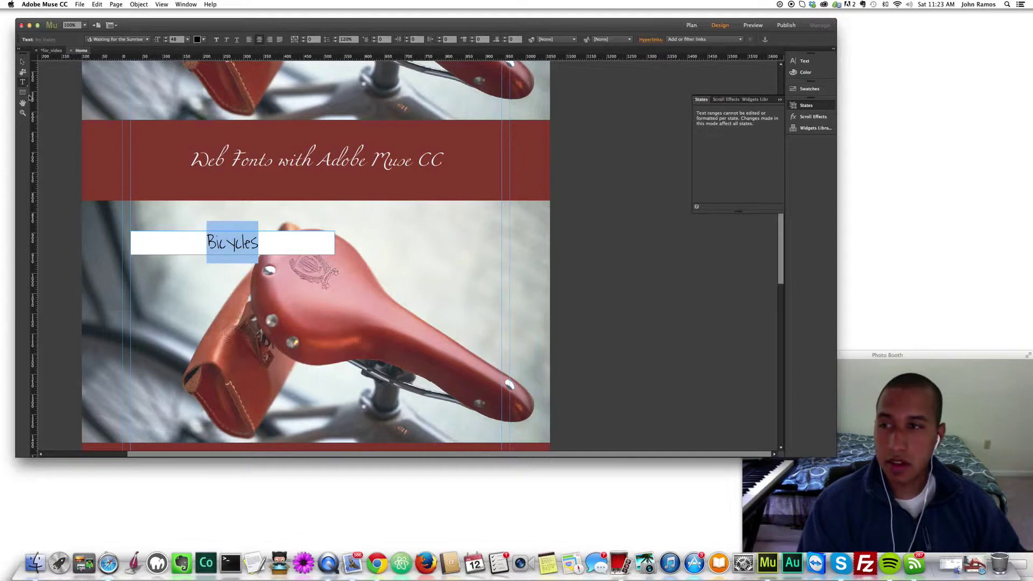
pyautogui.click(21, 62)
# Step: Undo the last font change, select Bicycles, and add Cabin Sketch from the decorative web fonts
pyautogui.press('super+z')
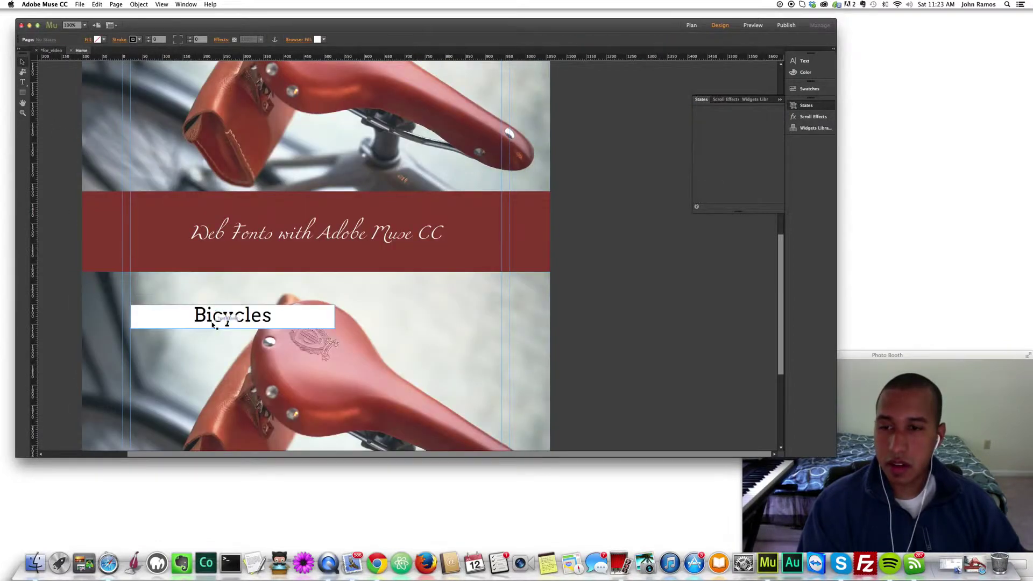
pyautogui.doubleClick(209, 315)
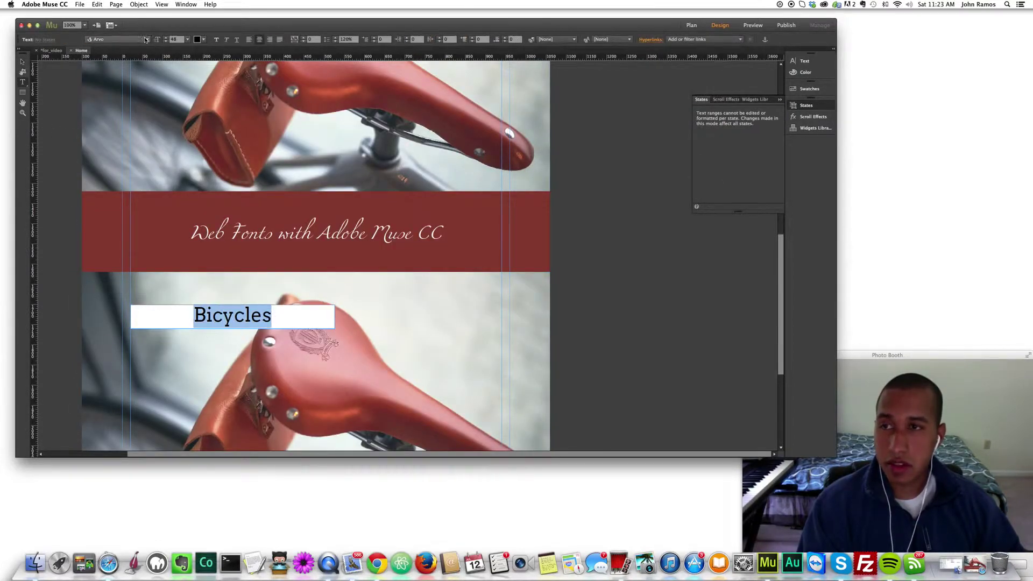
pyautogui.click(146, 40)
pyautogui.click(110, 157)
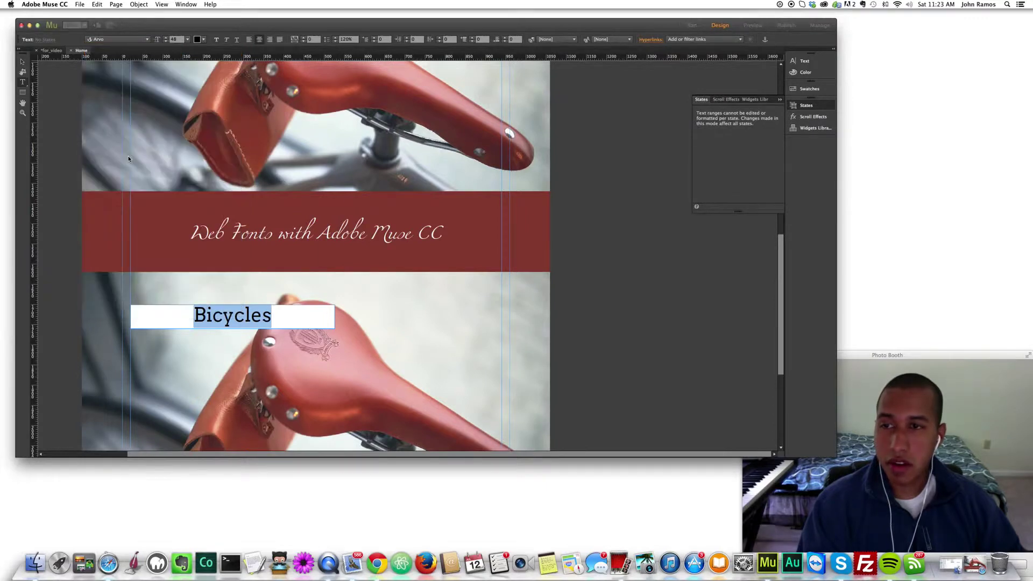
pyautogui.moveTo(674, 225); pyautogui.dragTo(671, 300)
pyautogui.click(594, 201)
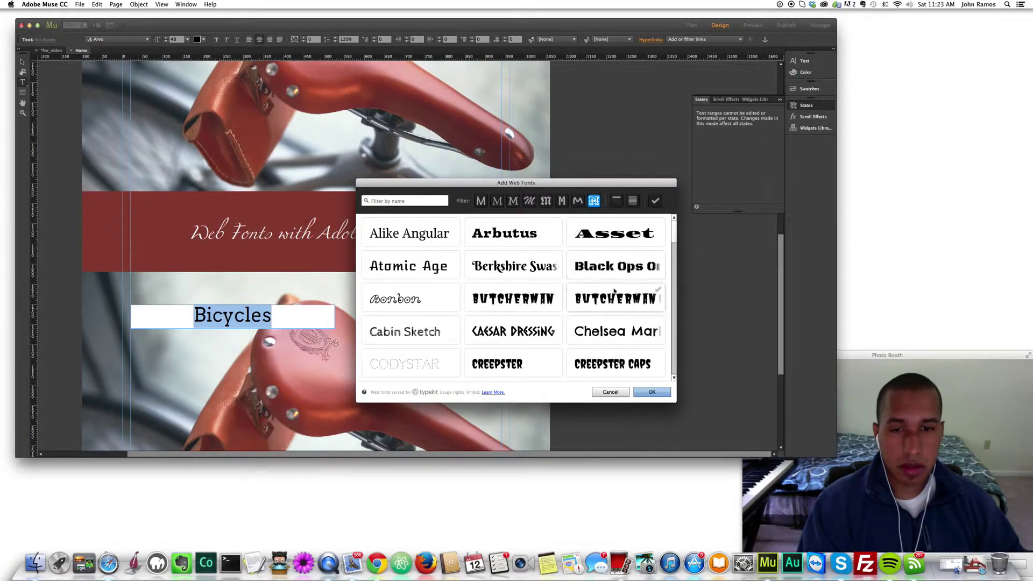
pyautogui.scroll(-3, 484, 302)
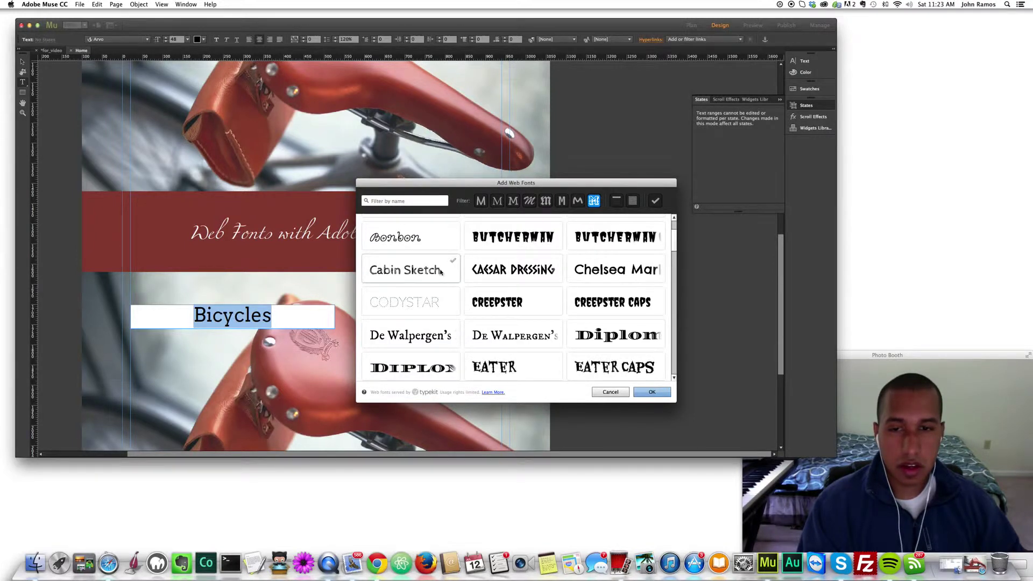
pyautogui.click(651, 392)
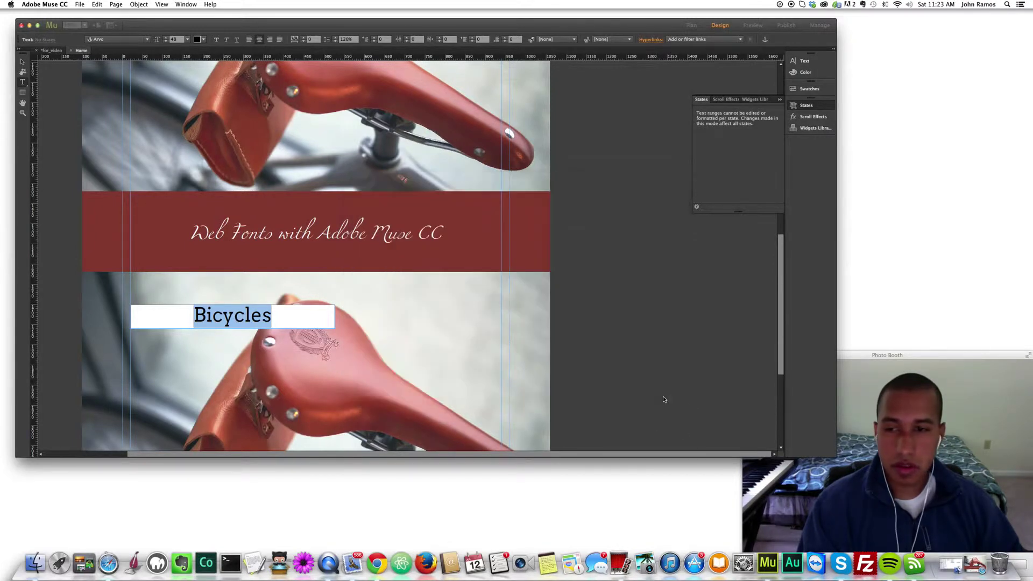
# Step: Set the Bicycles heading in Cabin Sketch Regular and deselect the text
pyautogui.click(148, 40)
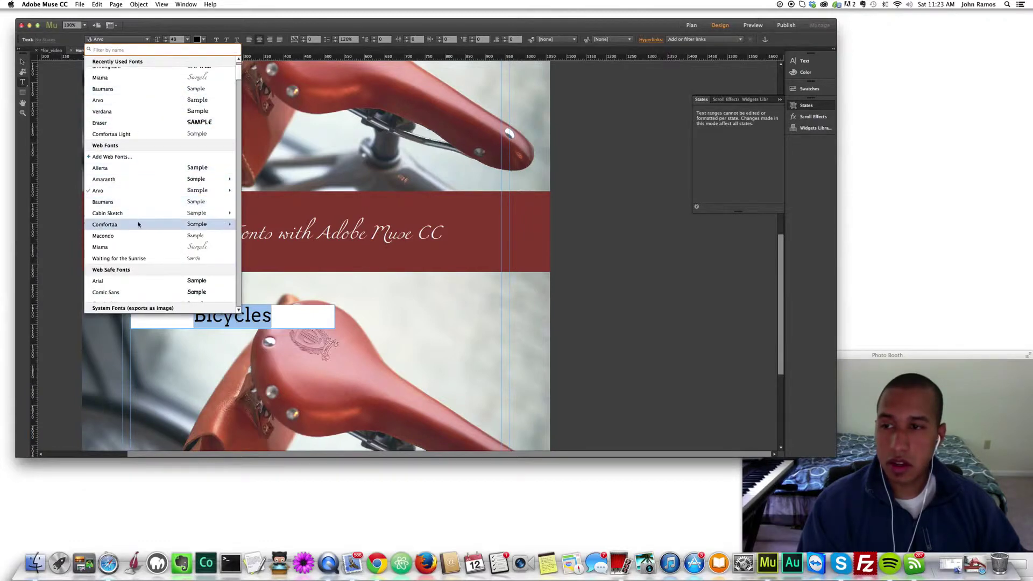
pyautogui.moveTo(139, 214)
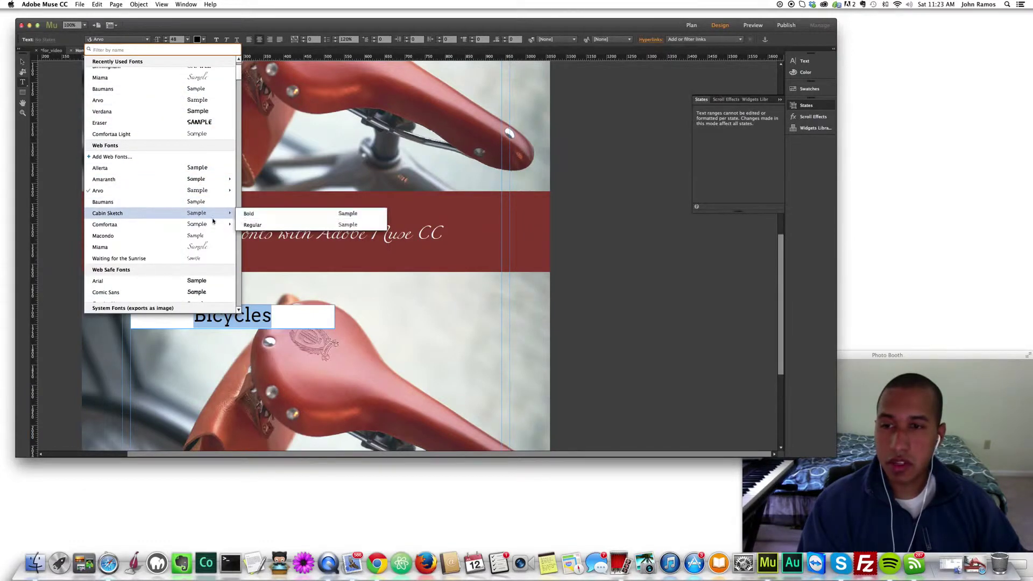
pyautogui.click(253, 226)
pyautogui.click(70, 194)
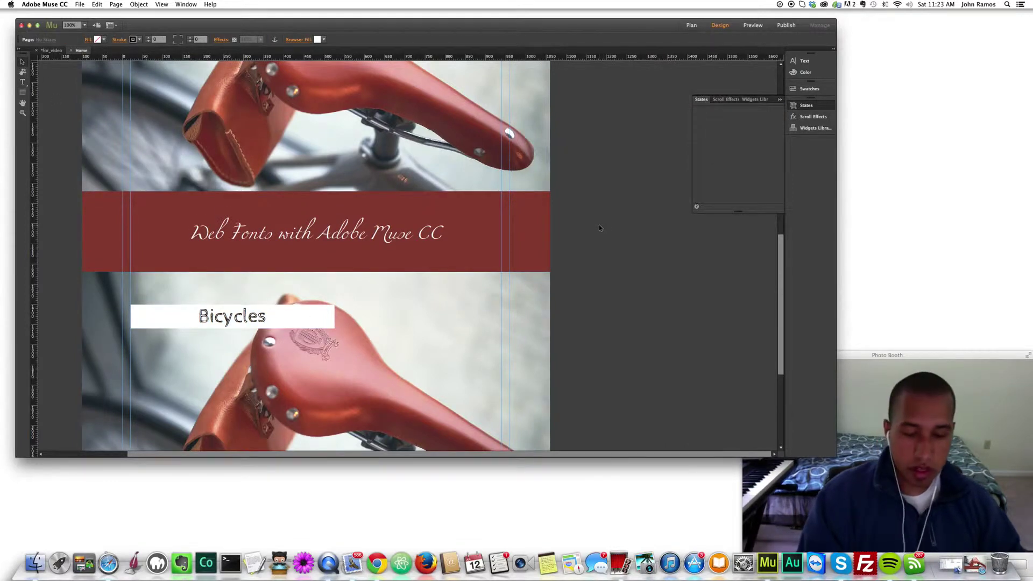
# Step: Preview the page in Safari, dismissing the web fonts notification along the way
pyautogui.press('super+alt+e')
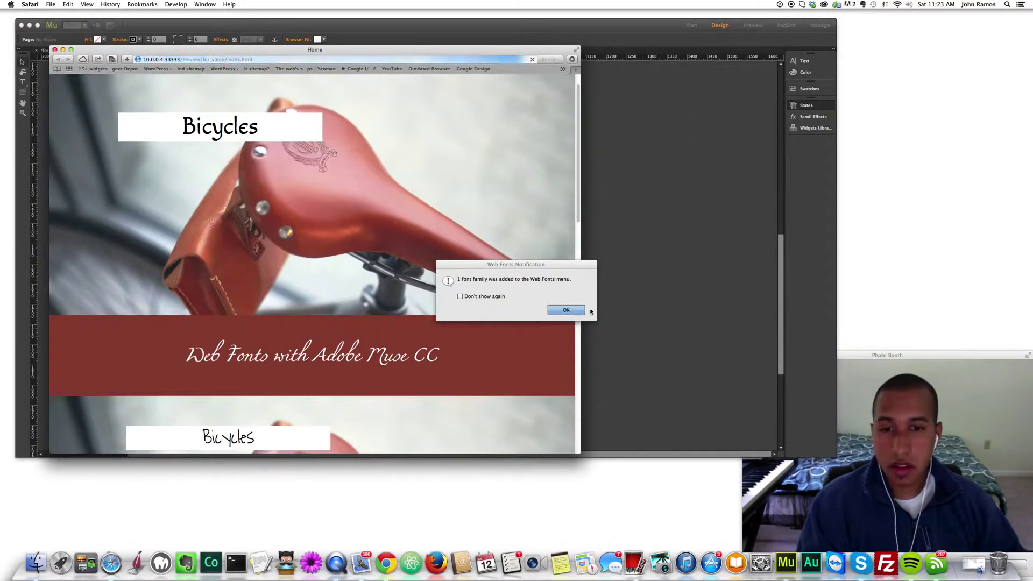
pyautogui.click(591, 312)
pyautogui.click(570, 311)
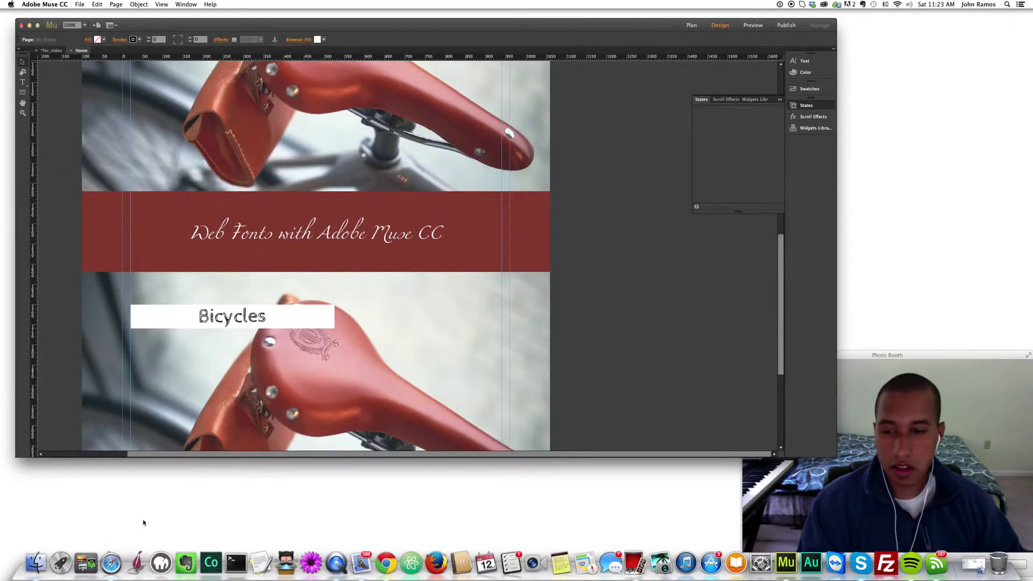
pyautogui.click(111, 563)
# Step: Select the upper and lower Bicycles headings in the preview to compare them, then return to Muse
pyautogui.moveTo(185, 125); pyautogui.dragTo(268, 125)
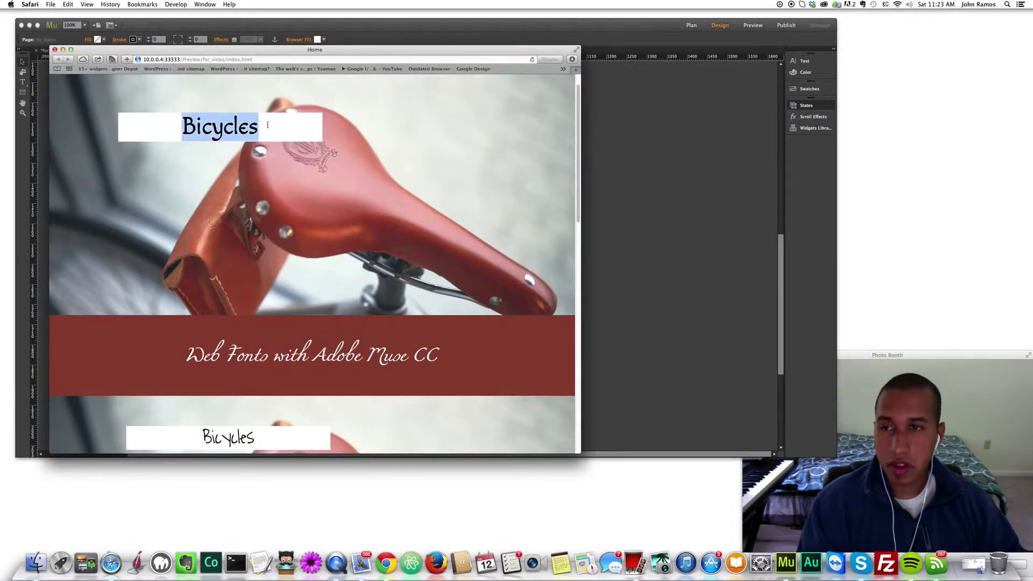
pyautogui.scroll(-3, 279, 189)
pyautogui.moveTo(194, 302); pyautogui.dragTo(269, 304)
pyautogui.scroll(-4, 269, 304)
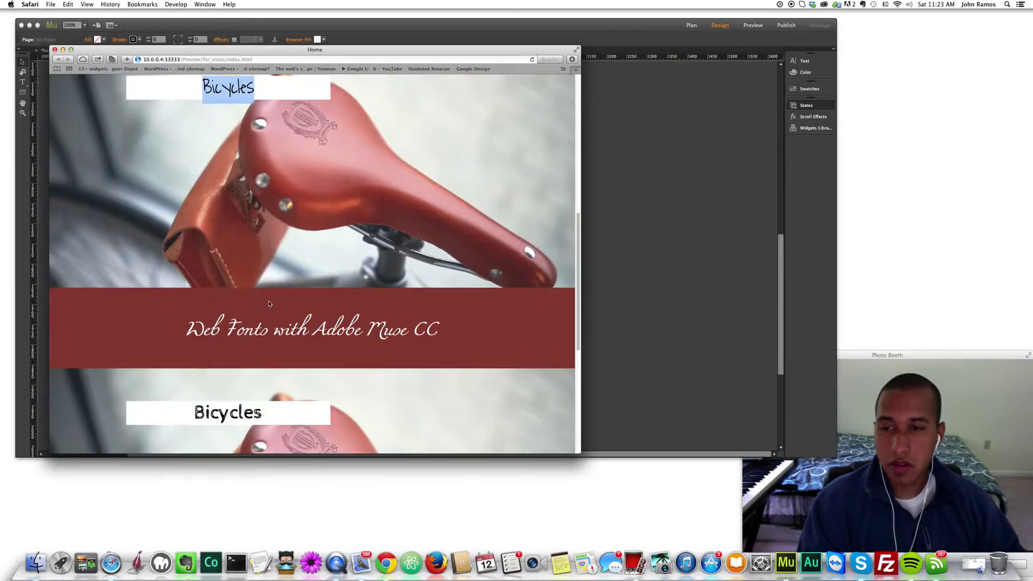
pyautogui.moveTo(191, 420); pyautogui.dragTo(358, 412)
pyautogui.click(371, 385)
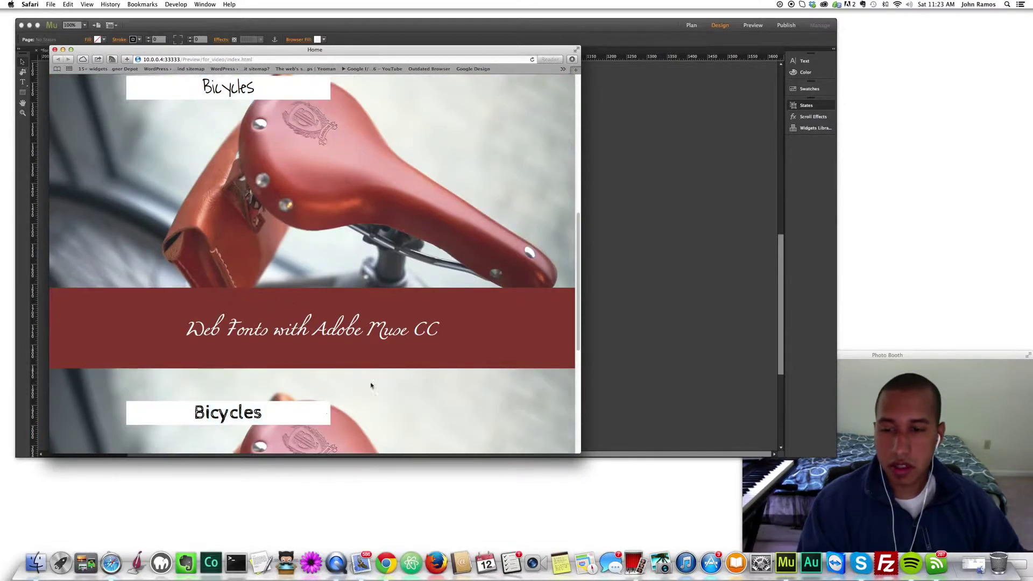
pyautogui.click(587, 176)
pyautogui.scroll(-3, 322, 140)
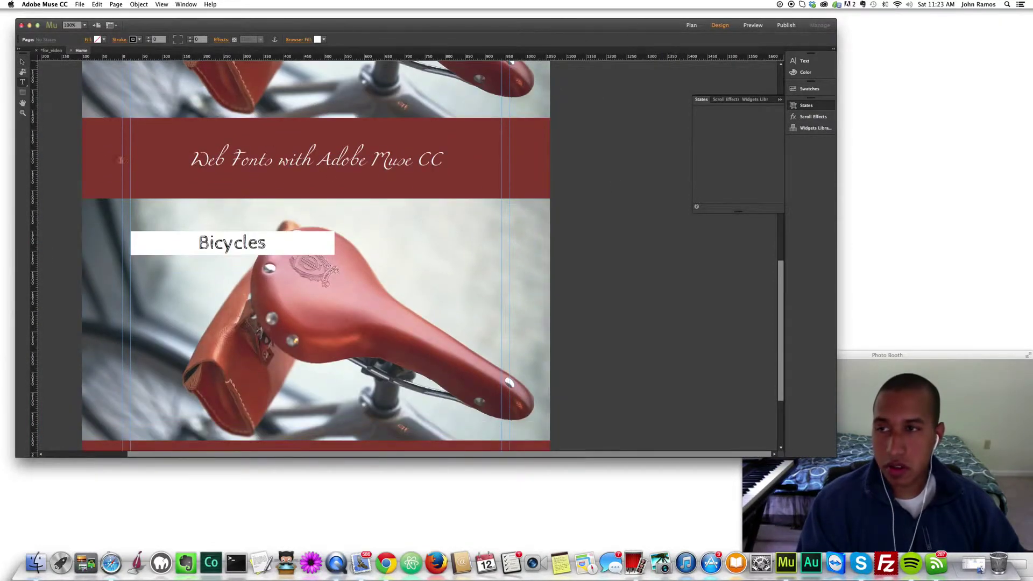
# Step: Delete the stray empty text frame
pyautogui.press('t')
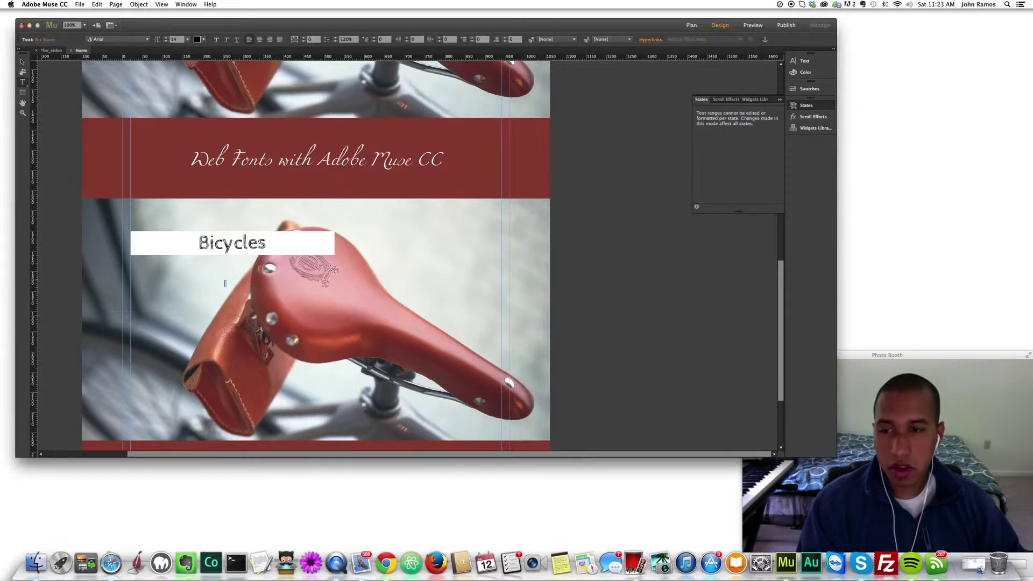
pyautogui.click(22, 61)
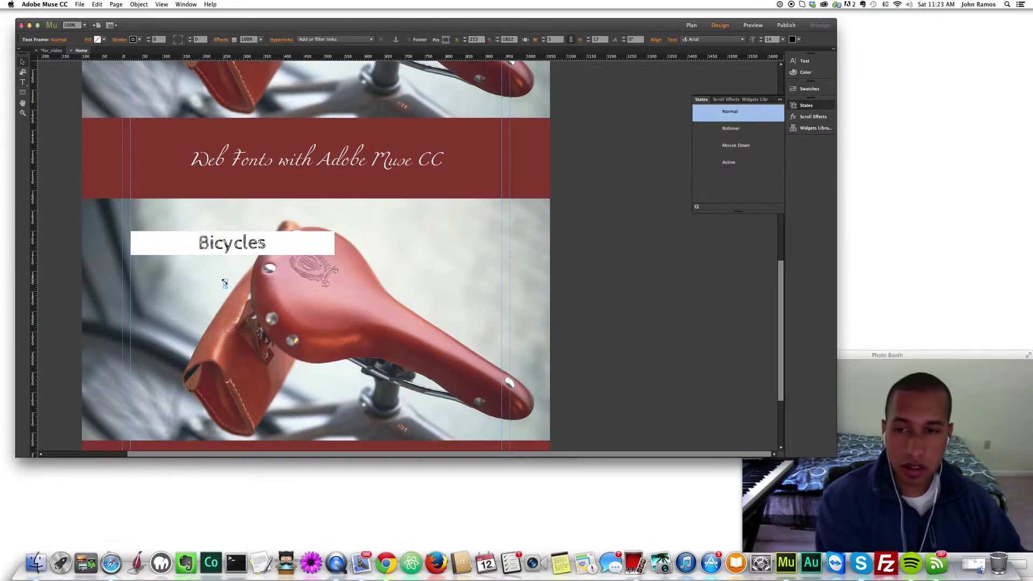
pyautogui.press('Delete')
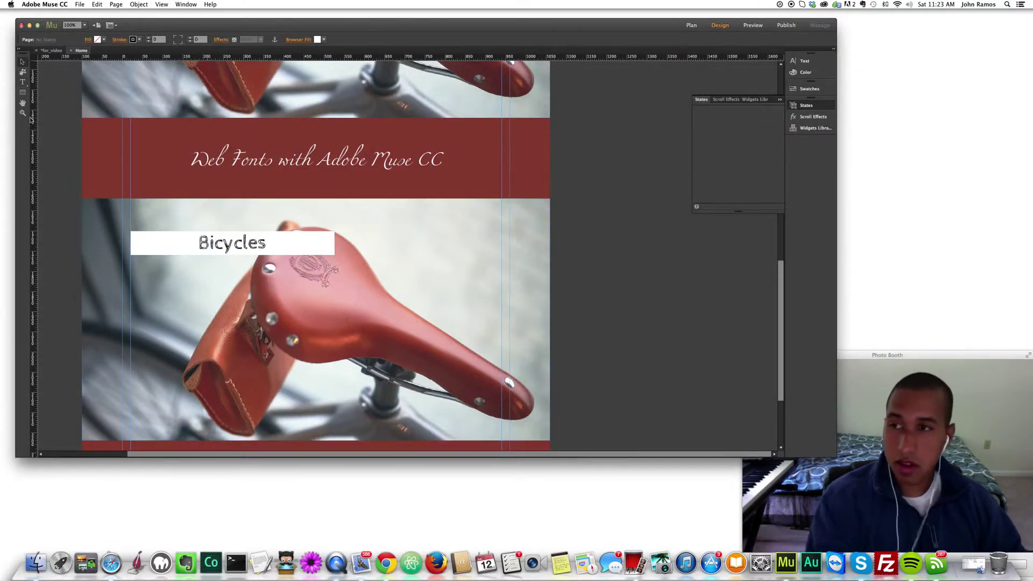
# Step: Draw a new text frame below the Cabin Sketch heading and centre its Bicycles text
pyautogui.click(23, 83)
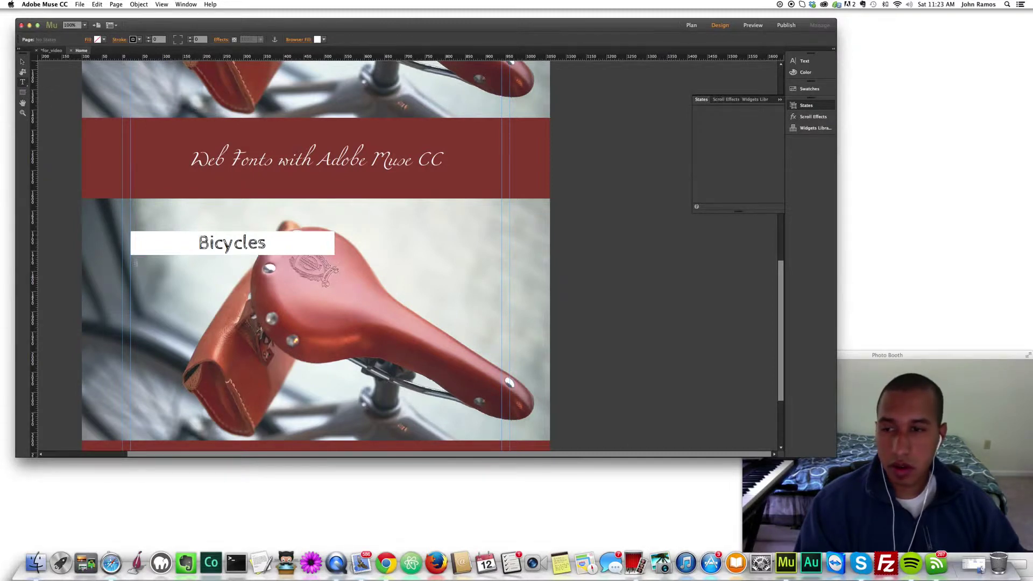
pyautogui.moveTo(133, 265); pyautogui.dragTo(335, 292)
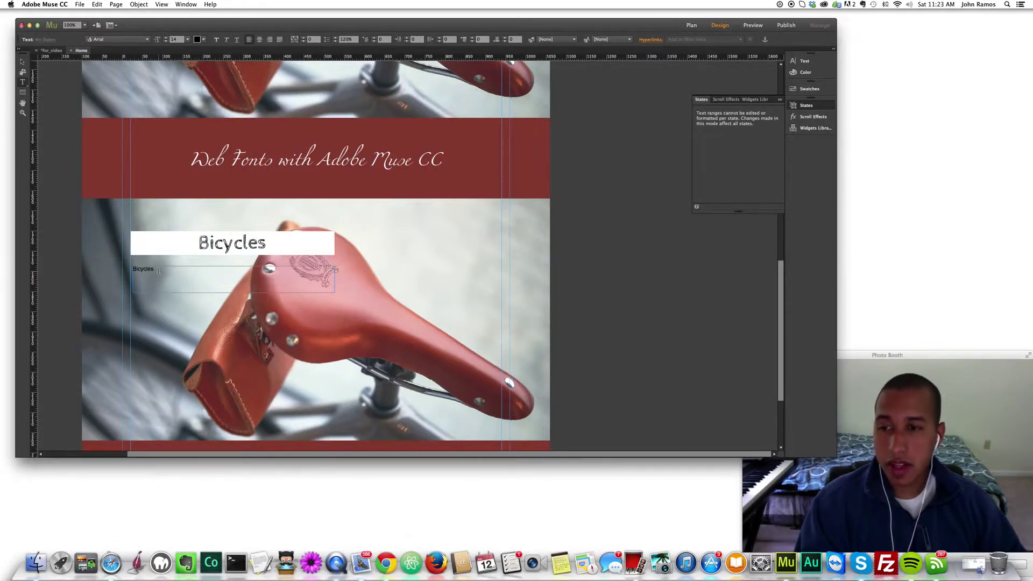
pyautogui.moveTo(159, 270); pyautogui.dragTo(139, 241)
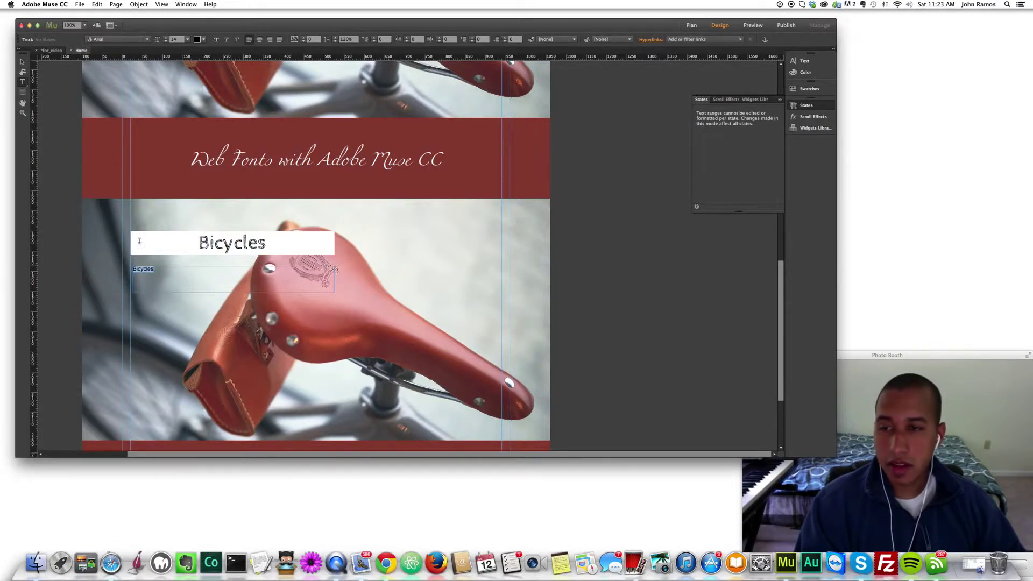
pyautogui.click(260, 39)
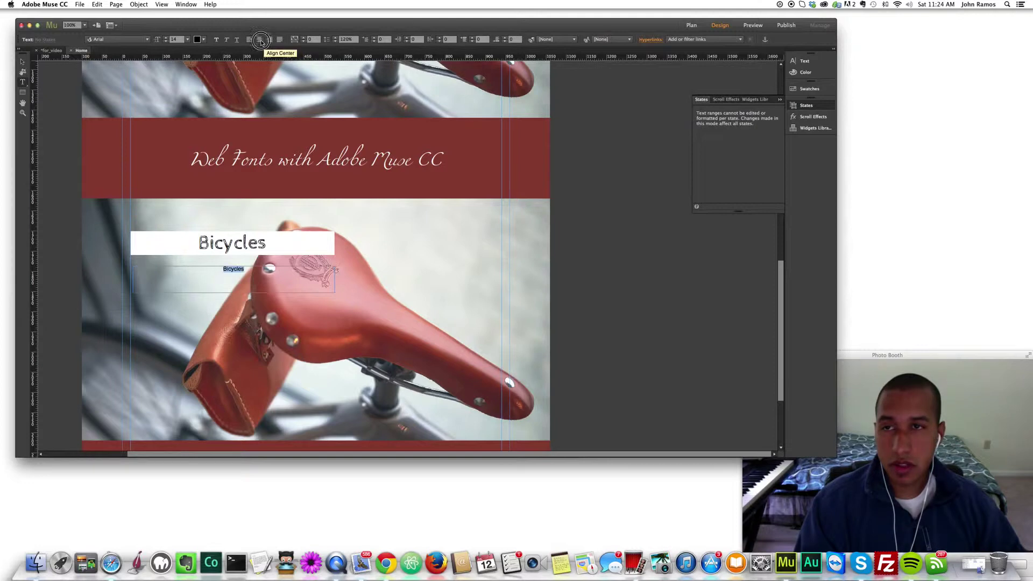
# Step: Centre the new Bicycles text and set its font size to 48
pyautogui.click(21, 62)
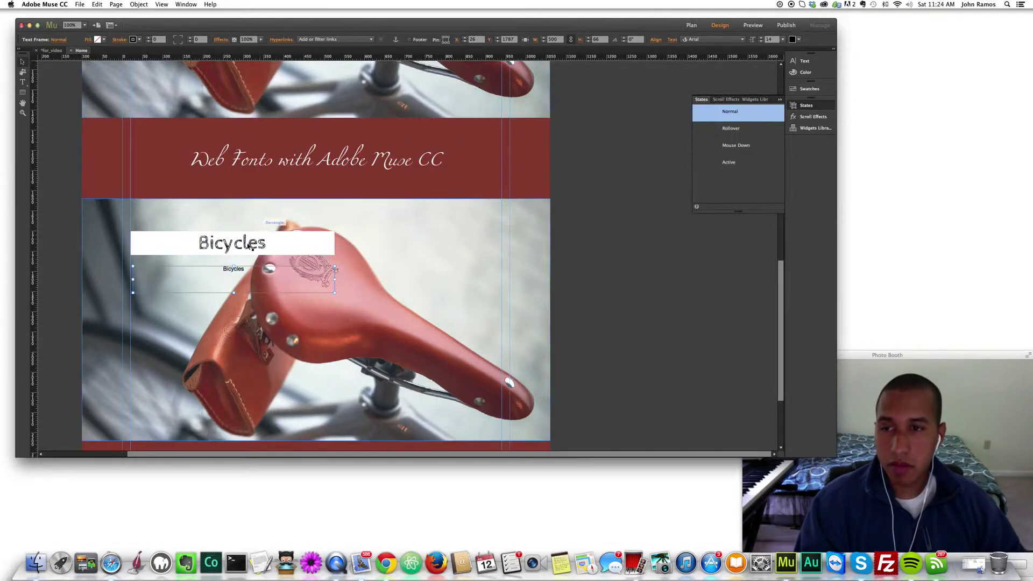
pyautogui.doubleClick(224, 279)
pyautogui.doubleClick(233, 270)
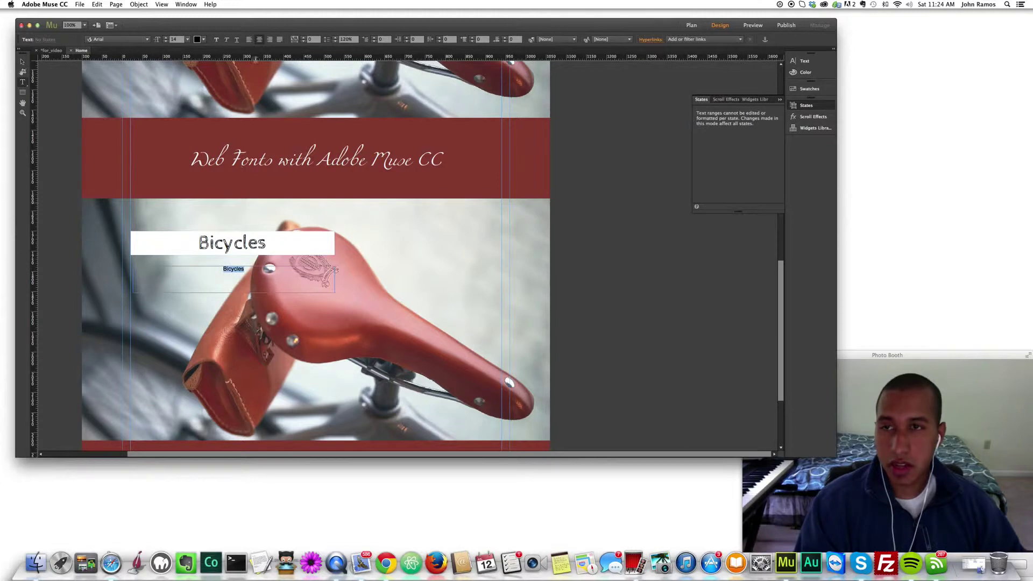
pyautogui.click(250, 40)
pyautogui.click(260, 39)
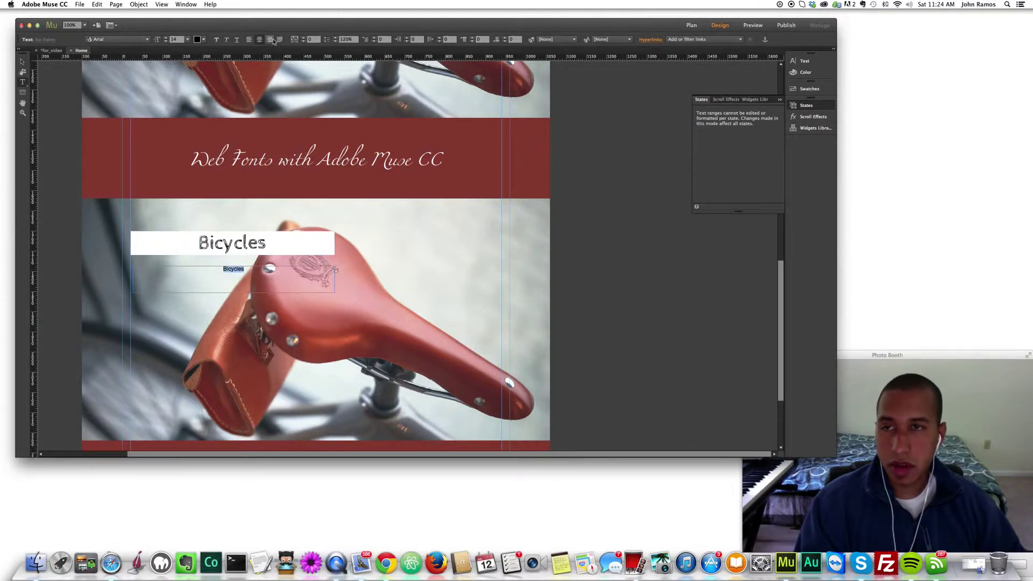
pyautogui.click(269, 39)
pyautogui.click(260, 39)
pyautogui.click(251, 39)
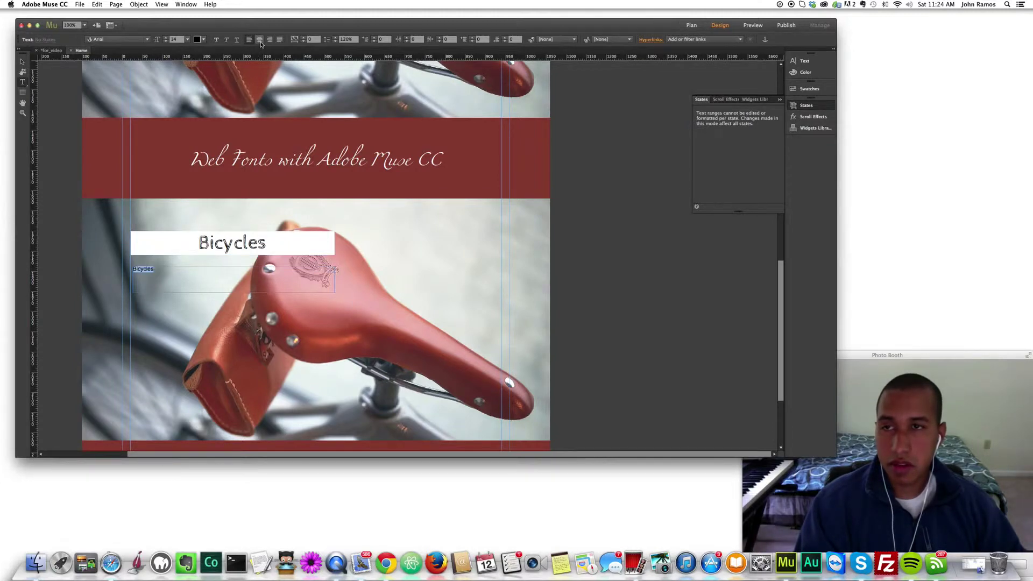
pyautogui.click(260, 40)
pyautogui.click(188, 40)
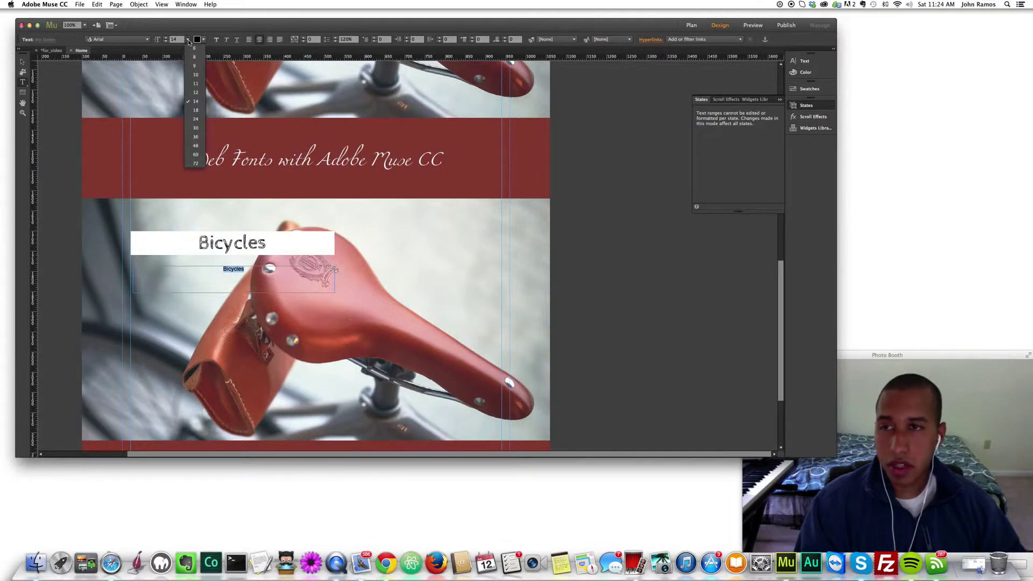
pyautogui.click(197, 149)
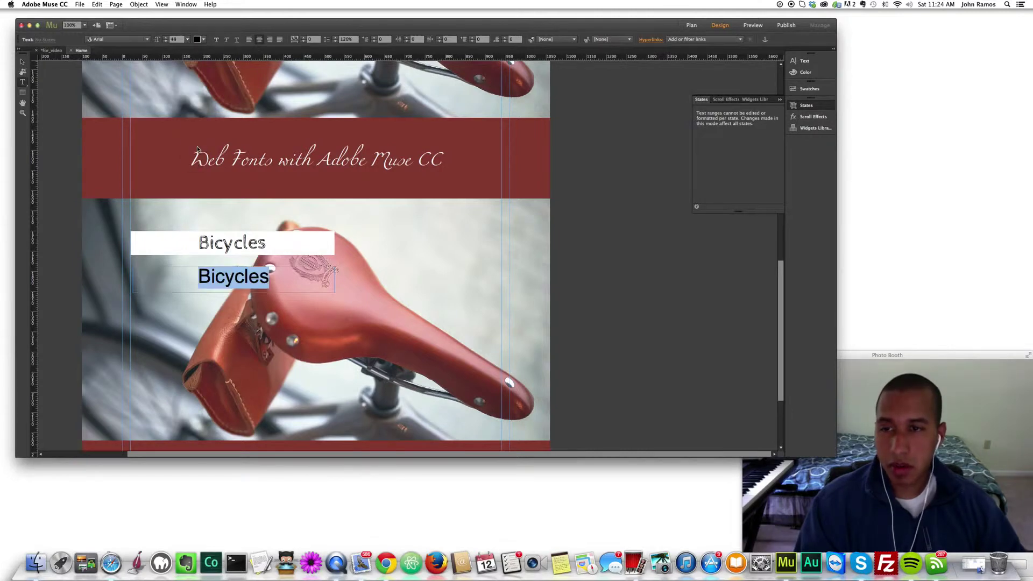
# Step: Give the Bicycles text frame a white fill
pyautogui.click(22, 62)
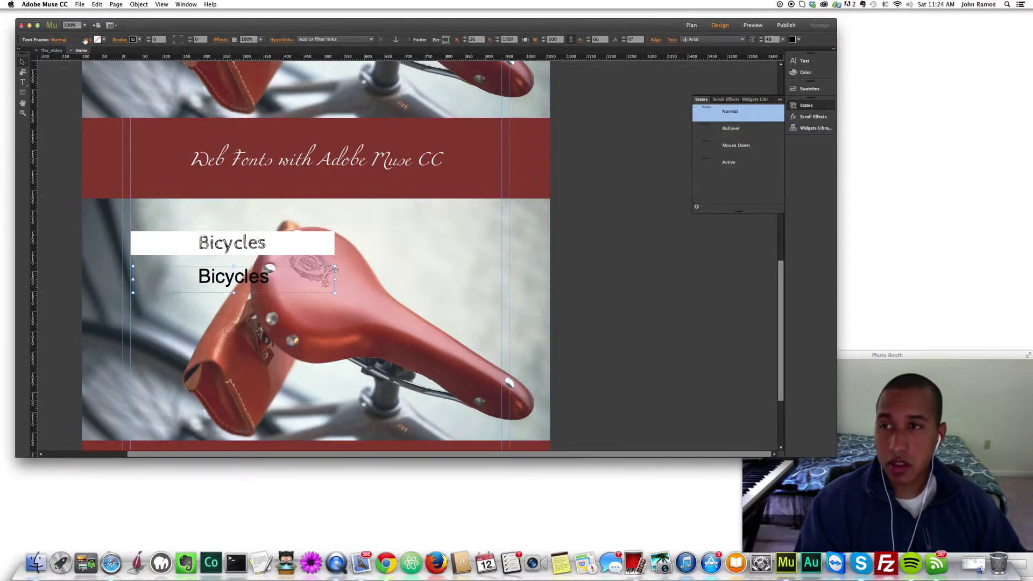
pyautogui.click(105, 39)
pyautogui.click(207, 52)
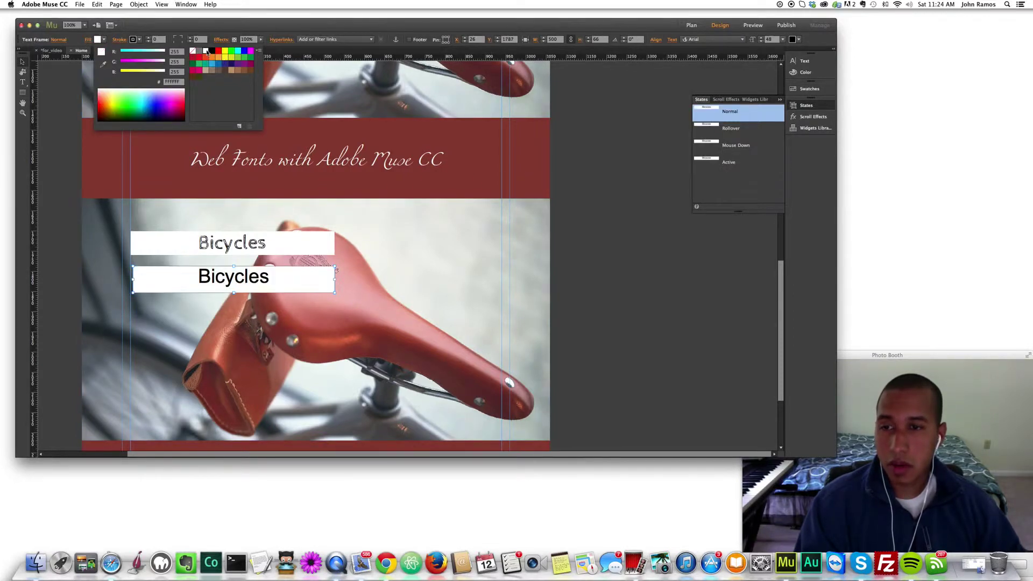
pyautogui.click(218, 58)
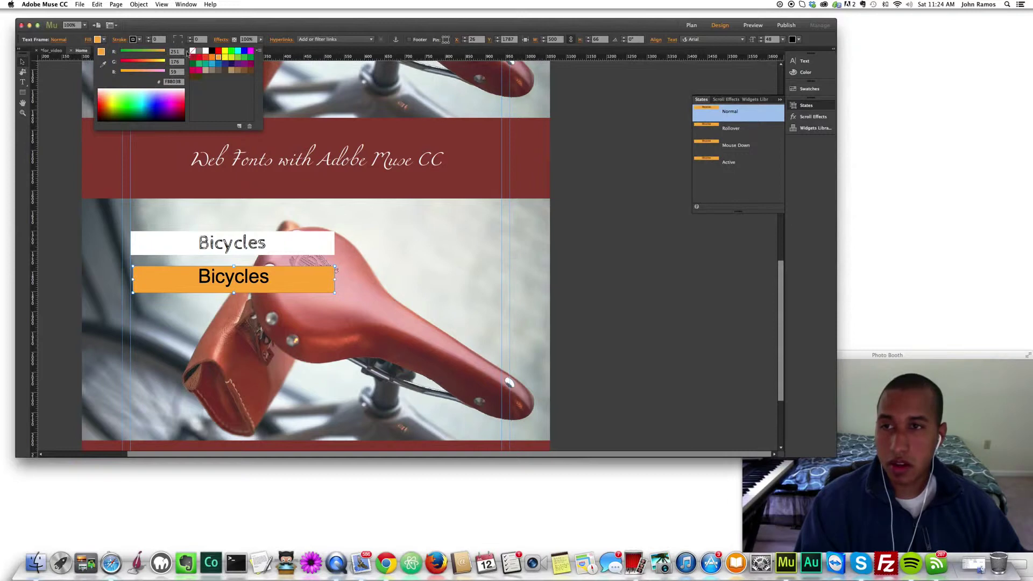
pyautogui.click(206, 50)
# Step: Nudge and shorten the lower Bicycles frame, then draw a large white box over it
pyautogui.moveTo(334, 279); pyautogui.dragTo(335, 278)
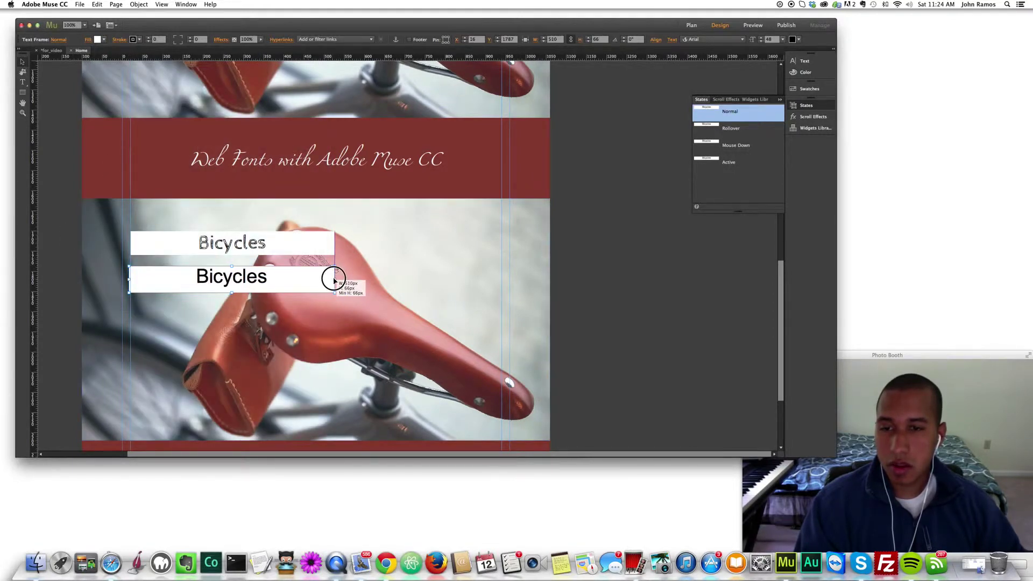
pyautogui.moveTo(231, 293); pyautogui.dragTo(302, 313)
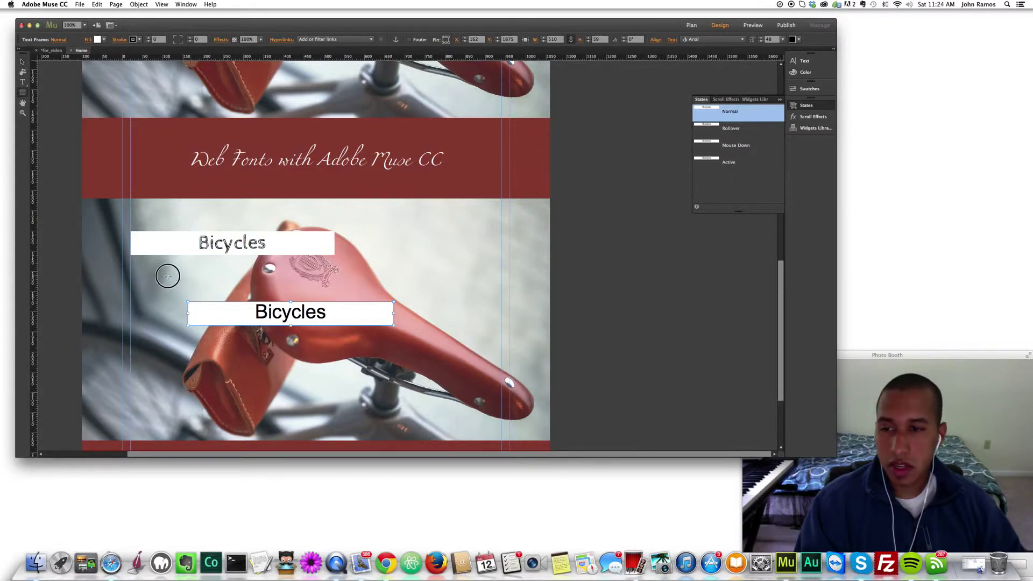
pyautogui.moveTo(168, 276); pyautogui.dragTo(410, 353)
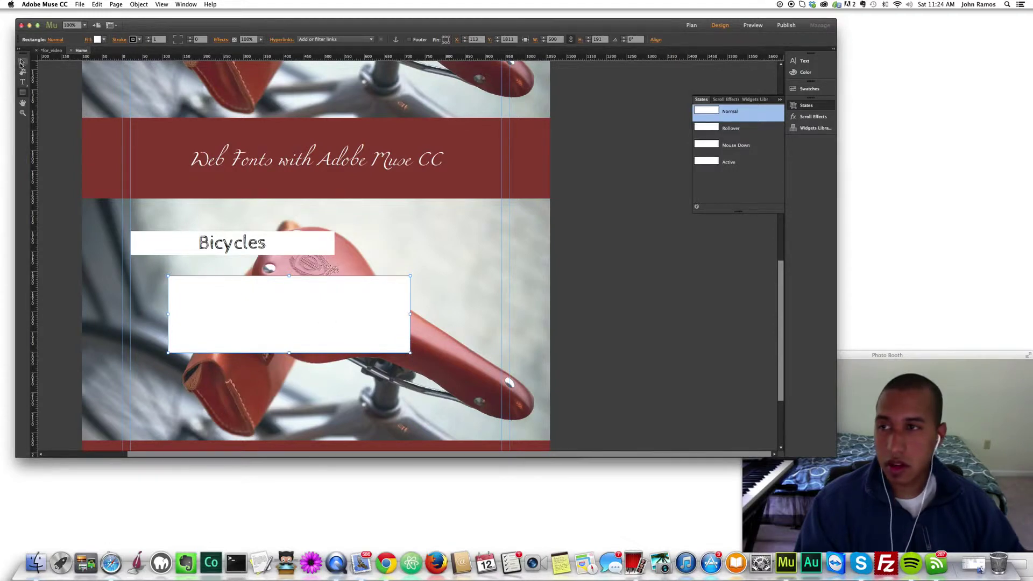
pyautogui.click(22, 64)
pyautogui.click(253, 334)
pyautogui.rightClick(257, 306)
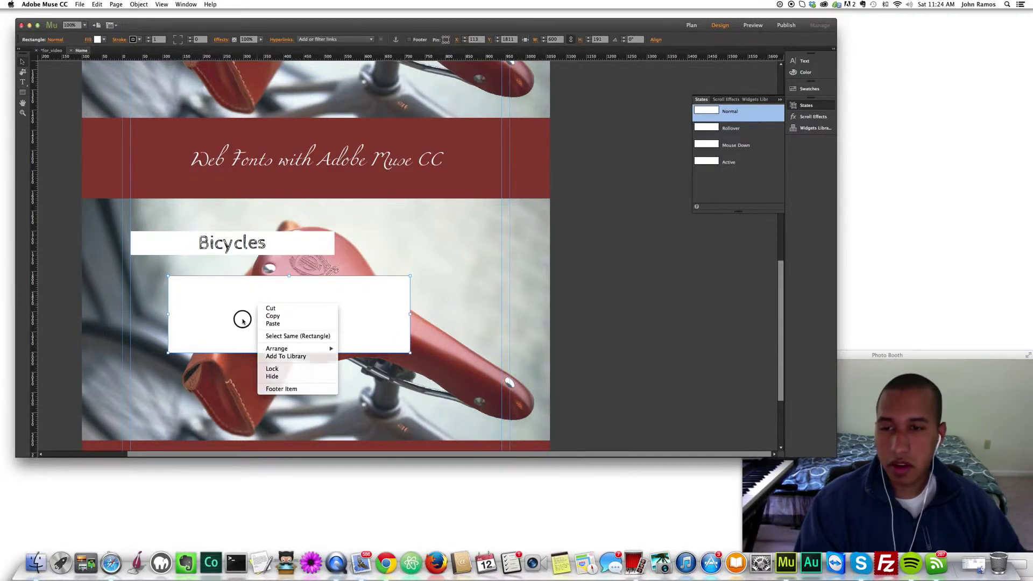
pyautogui.click(273, 323)
# Step: Bring the Bicycles heading in front of the white box and line both up under the first heading
pyautogui.moveTo(219, 314); pyautogui.dragTo(171, 388)
pyautogui.rightClick(171, 388)
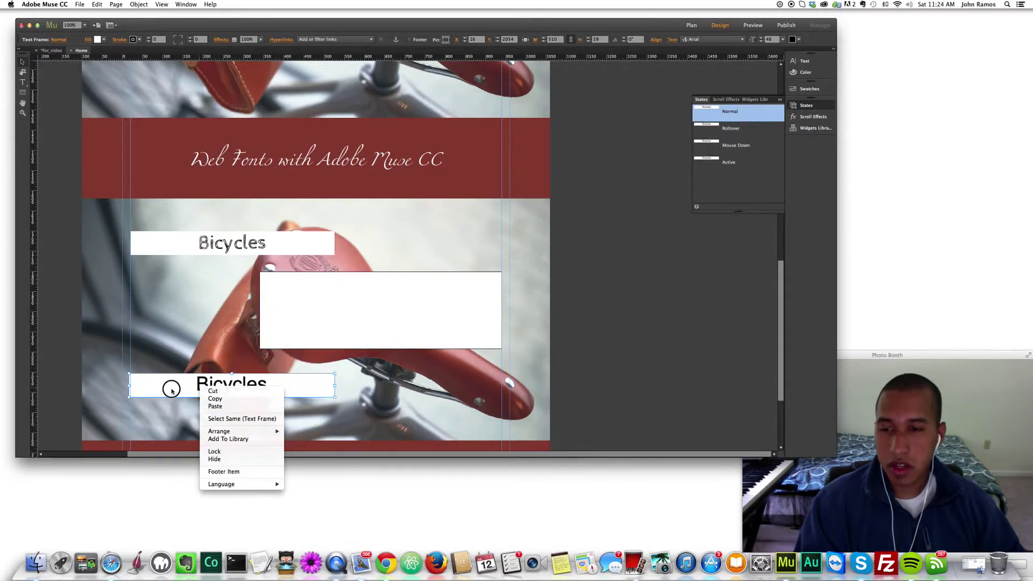
pyautogui.moveTo(220, 431)
pyautogui.click(291, 426)
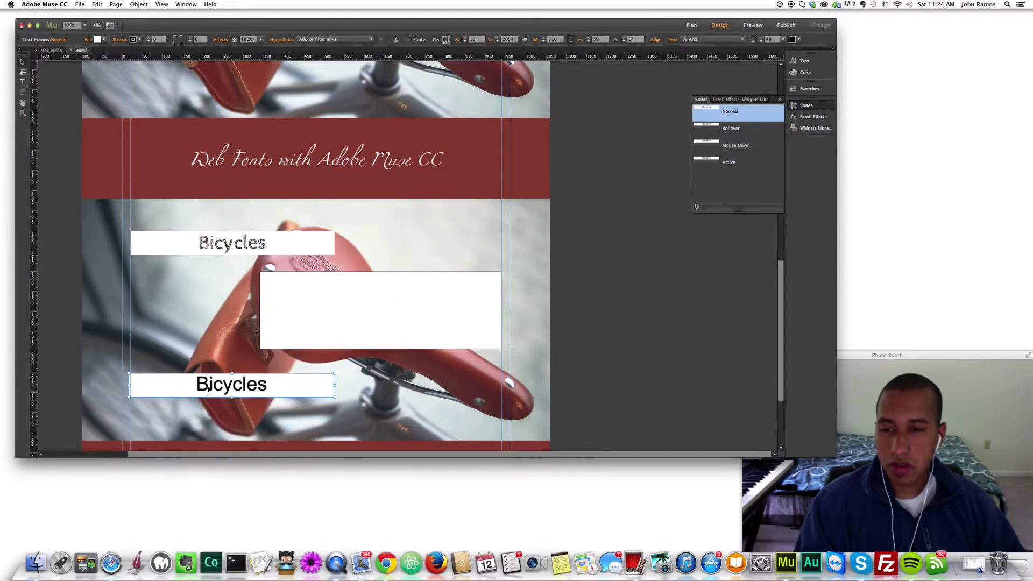
pyautogui.moveTo(208, 389); pyautogui.dragTo(244, 289)
pyautogui.moveTo(409, 308); pyautogui.dragTo(278, 306)
# Step: Set the white box's outline stroke to None
pyautogui.click(287, 285)
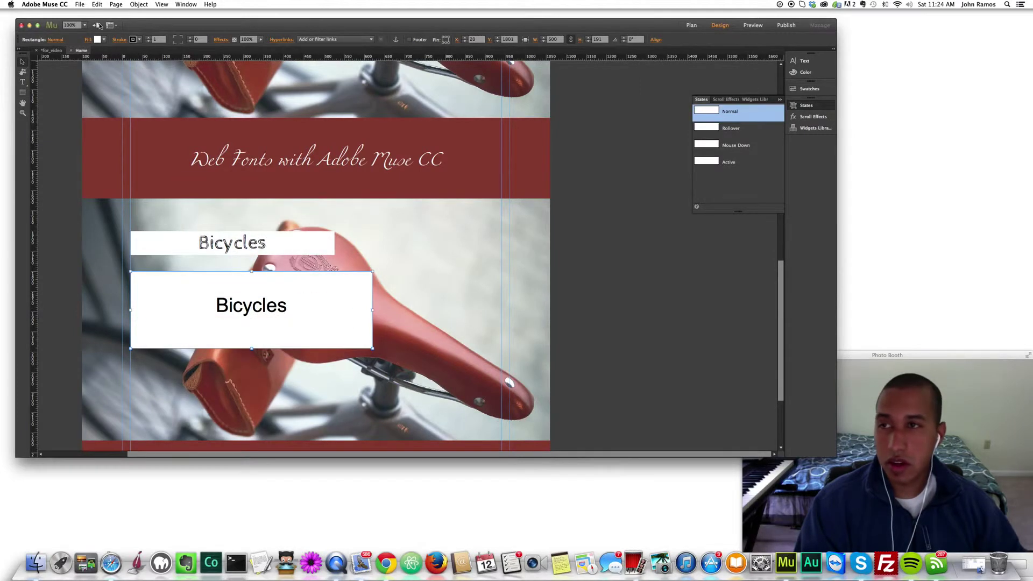
pyautogui.click(100, 40)
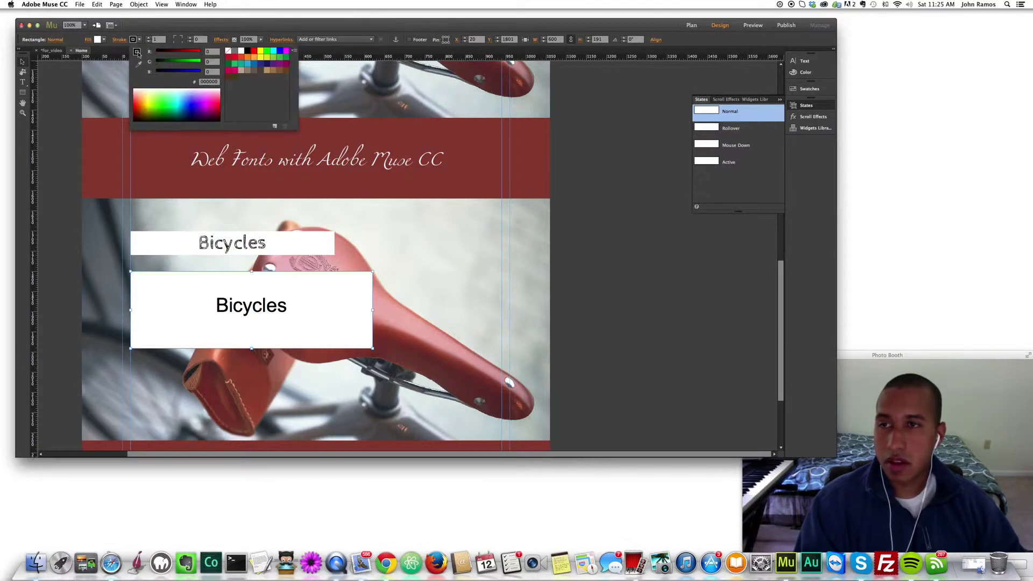
pyautogui.click(228, 51)
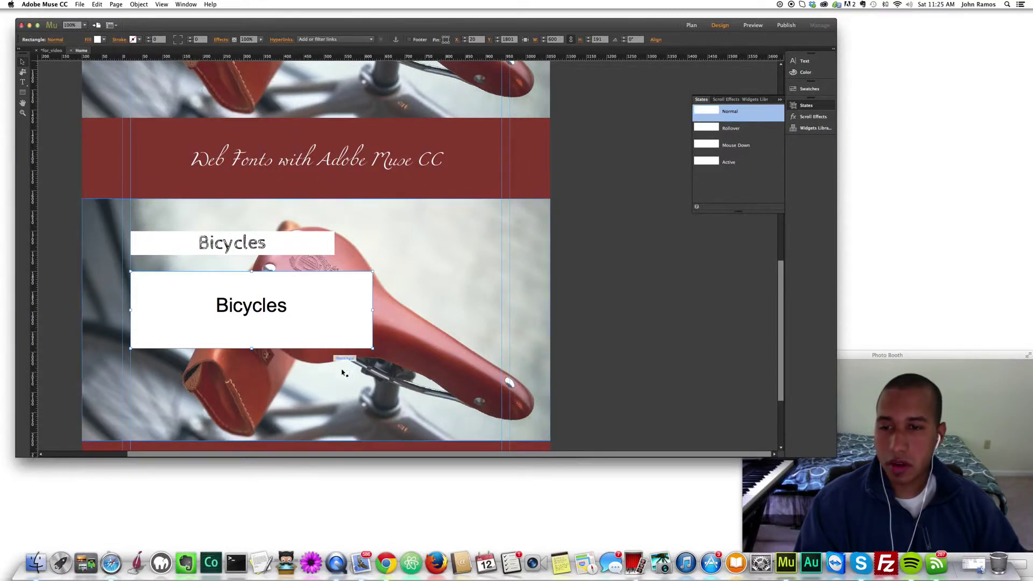
pyautogui.doubleClick(254, 315)
# Step: Add the Geostar decorative web font to the site
pyautogui.moveTo(202, 302); pyautogui.dragTo(318, 302)
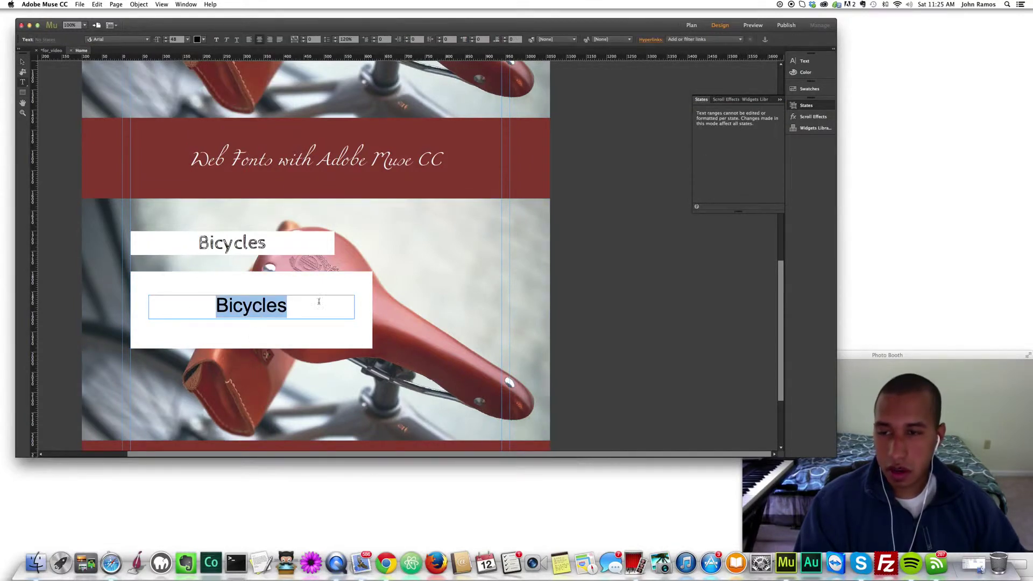
pyautogui.click(146, 40)
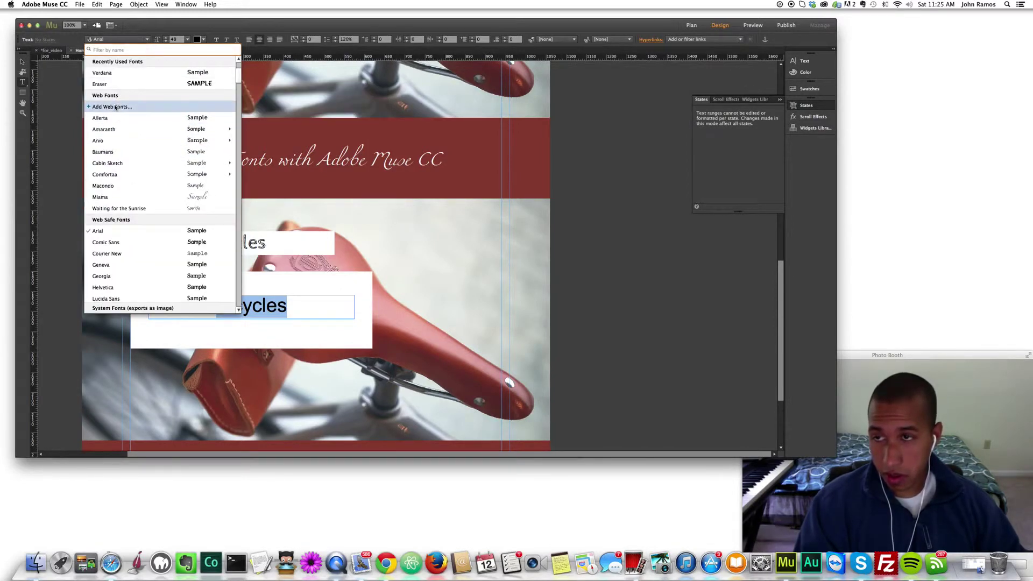
pyautogui.press('Escape')
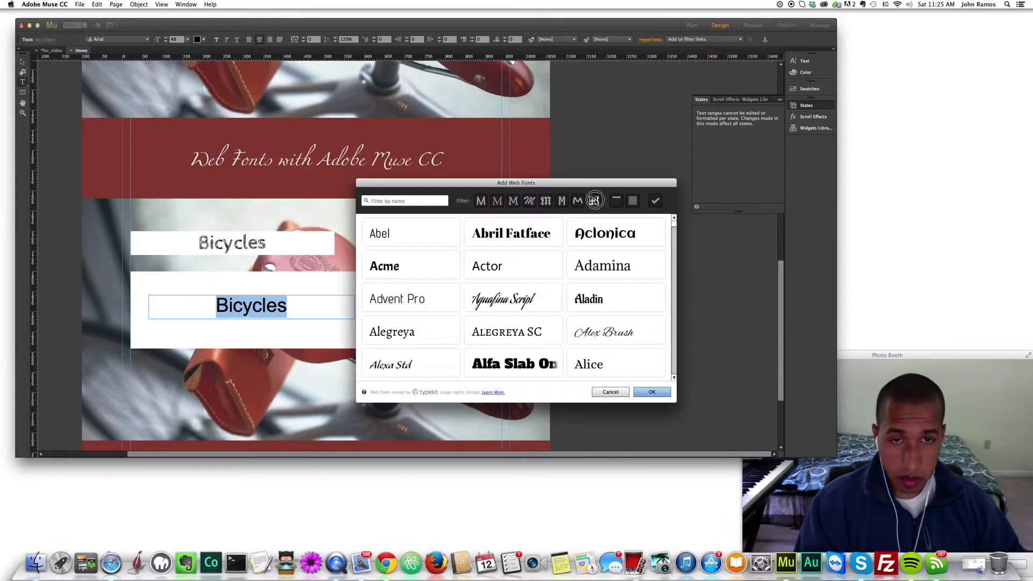
pyautogui.click(595, 200)
pyautogui.moveTo(672, 224); pyautogui.dragTo(669, 279)
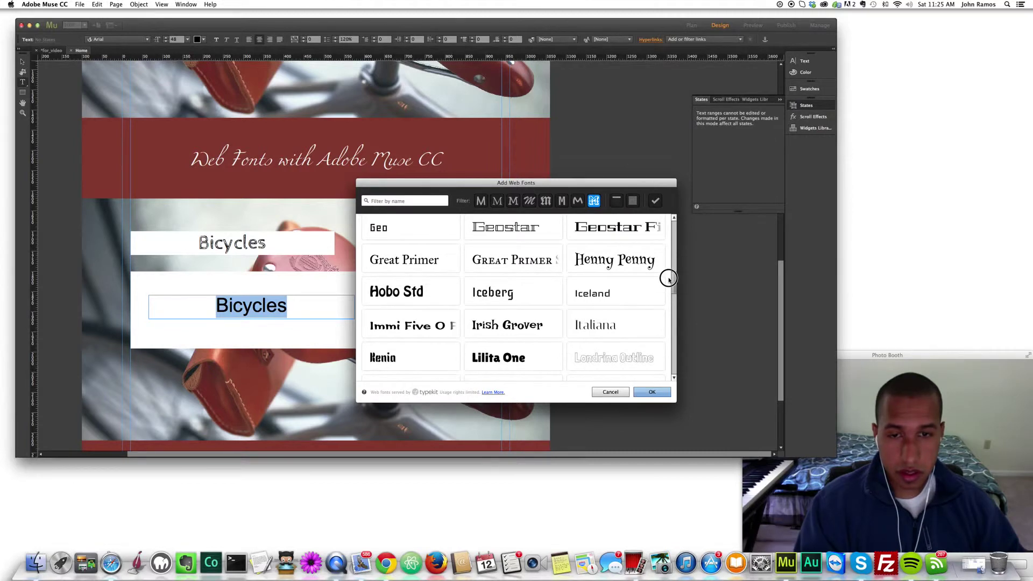
pyautogui.click(510, 225)
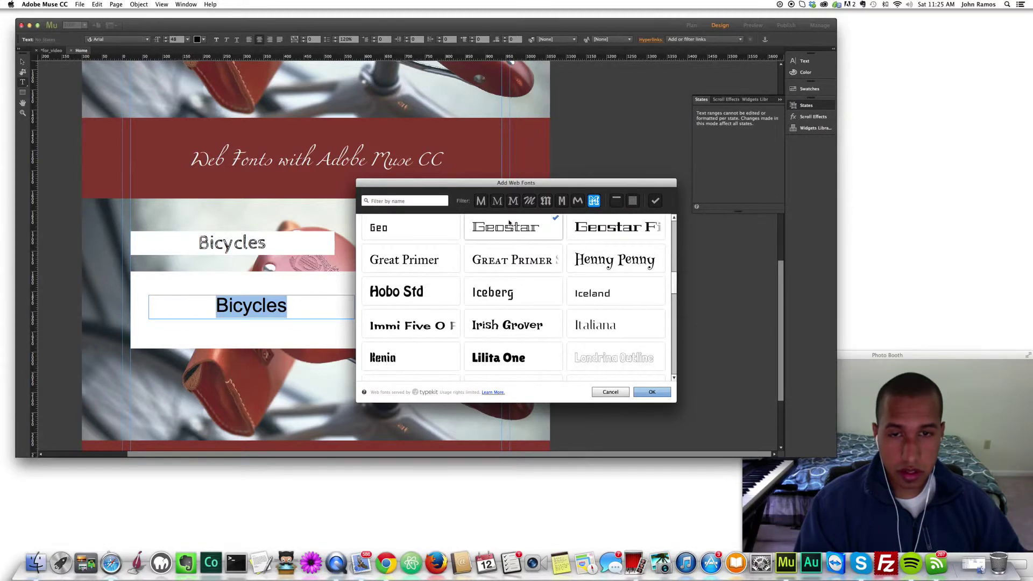
pyautogui.click(639, 391)
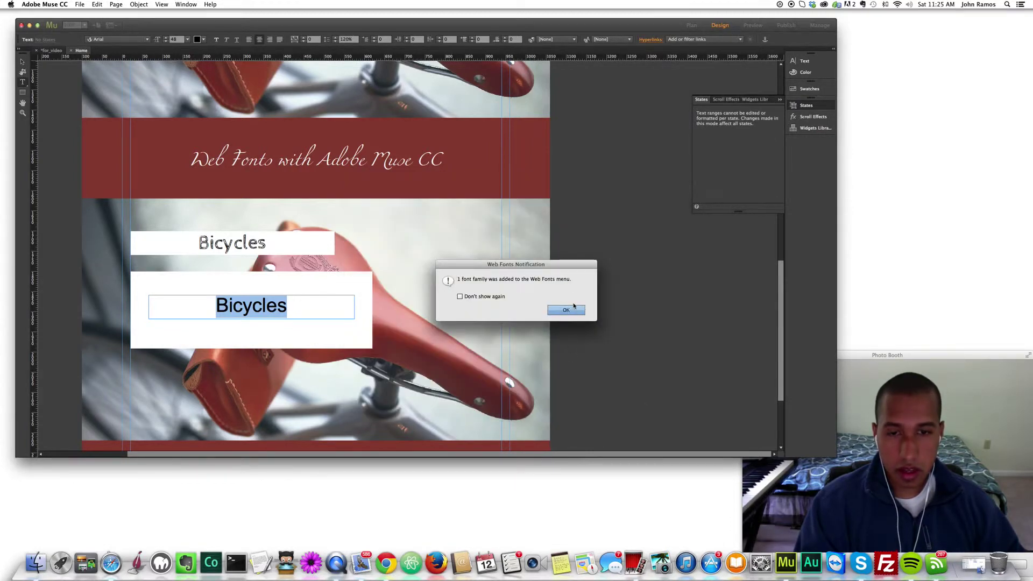
pyautogui.click(566, 310)
# Step: Set the boxed Bicycles heading in Geostar and preview the page in Safari
pyautogui.click(145, 40)
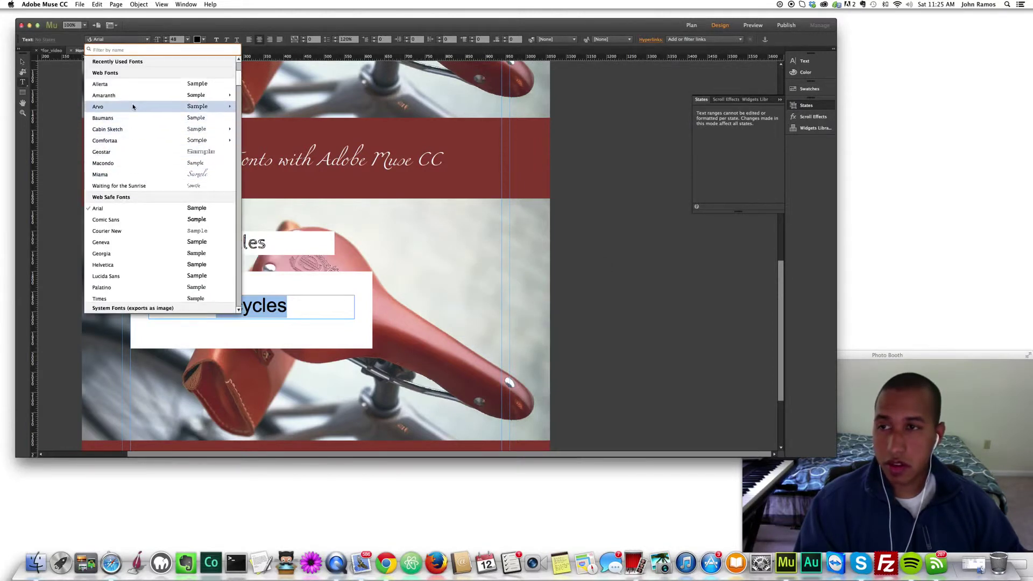
pyautogui.click(123, 174)
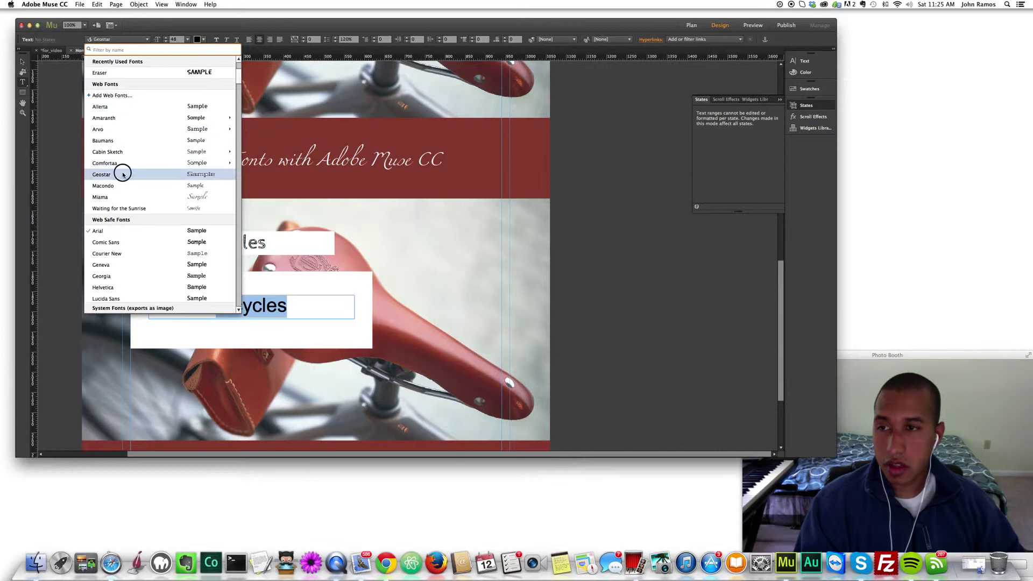
pyautogui.click(385, 321)
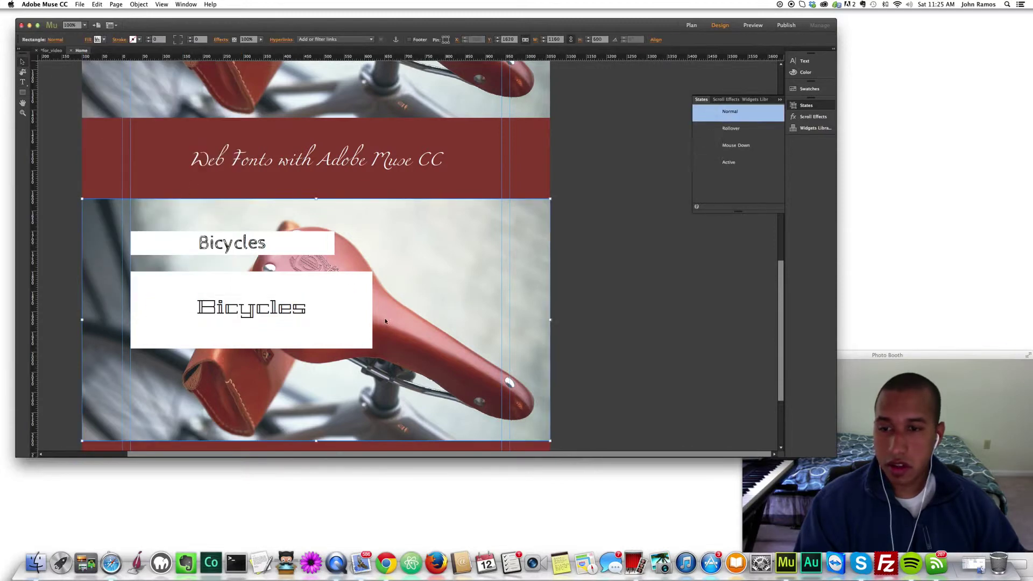
pyautogui.click(273, 300)
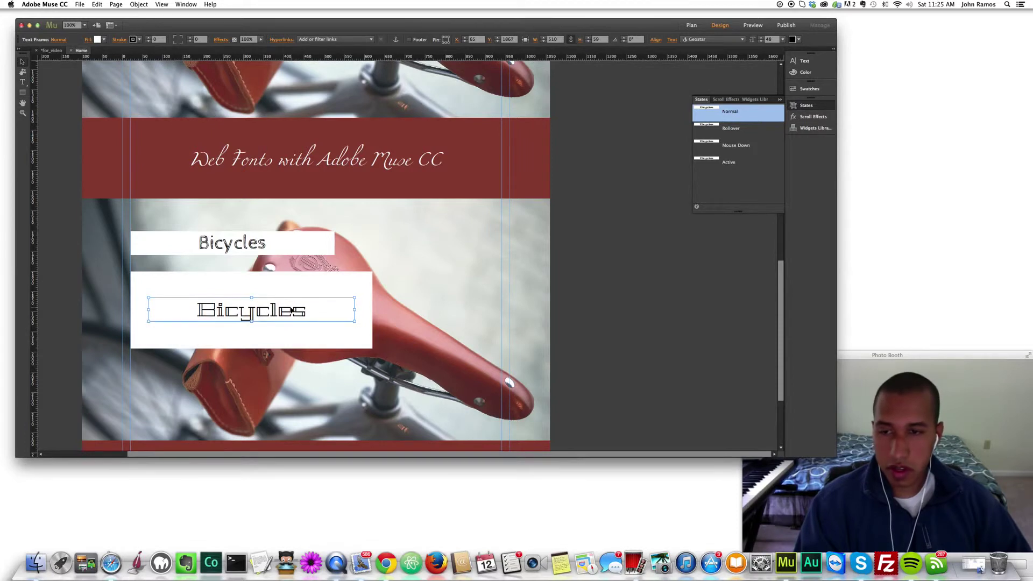
pyautogui.press('super+shift+e')
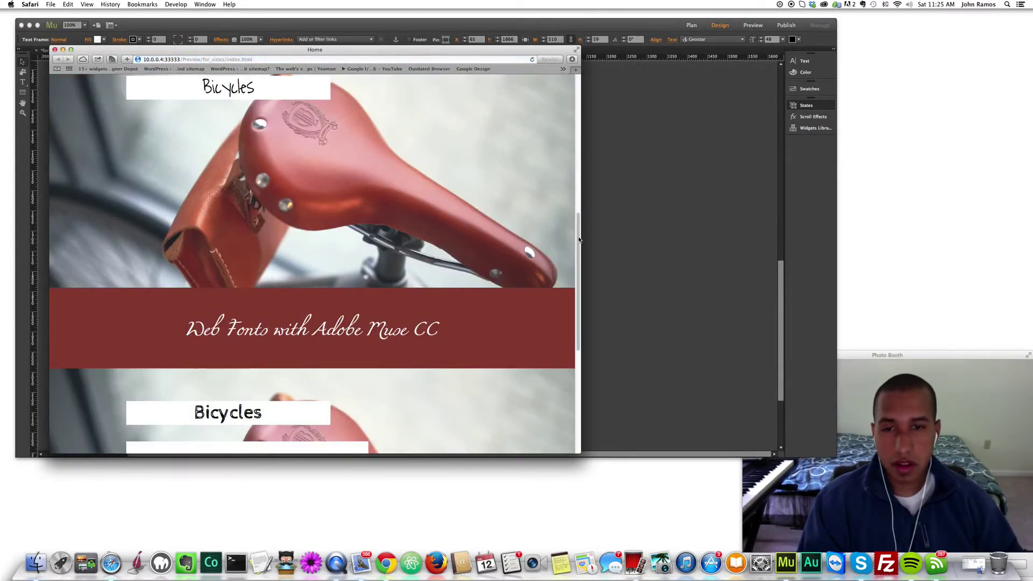
# Step: Scroll the Safari preview to the boxed Geostar Bicycles heading, then return to Muse
pyautogui.moveTo(579, 240); pyautogui.dragTo(579, 110)
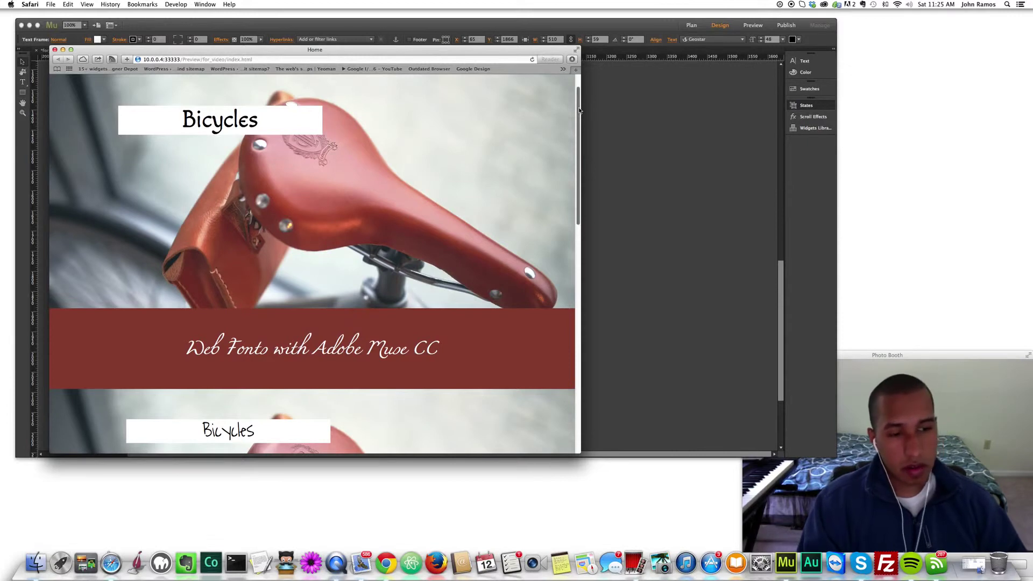
pyautogui.moveTo(580, 110); pyautogui.dragTo(602, 322)
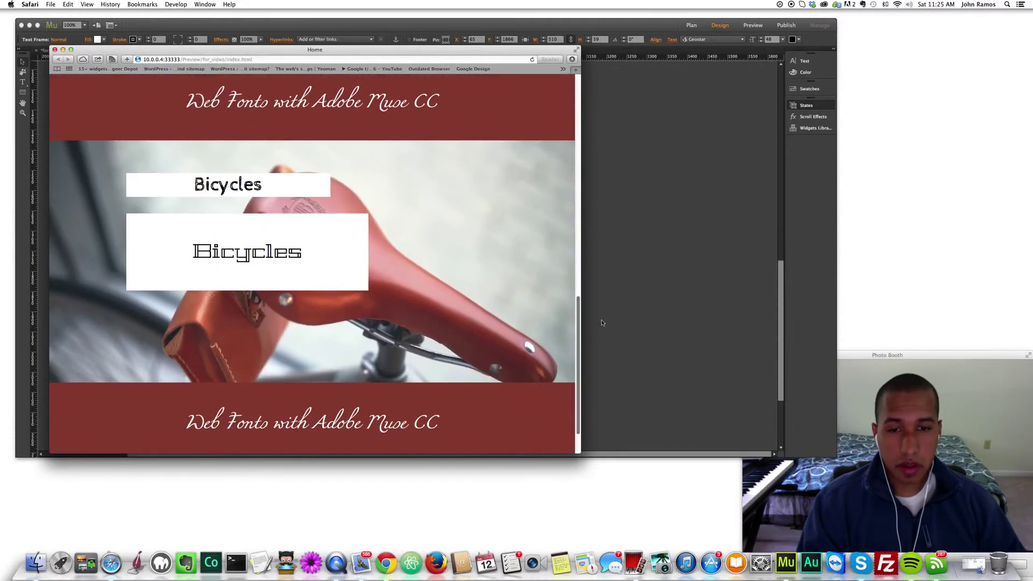
pyautogui.click(625, 312)
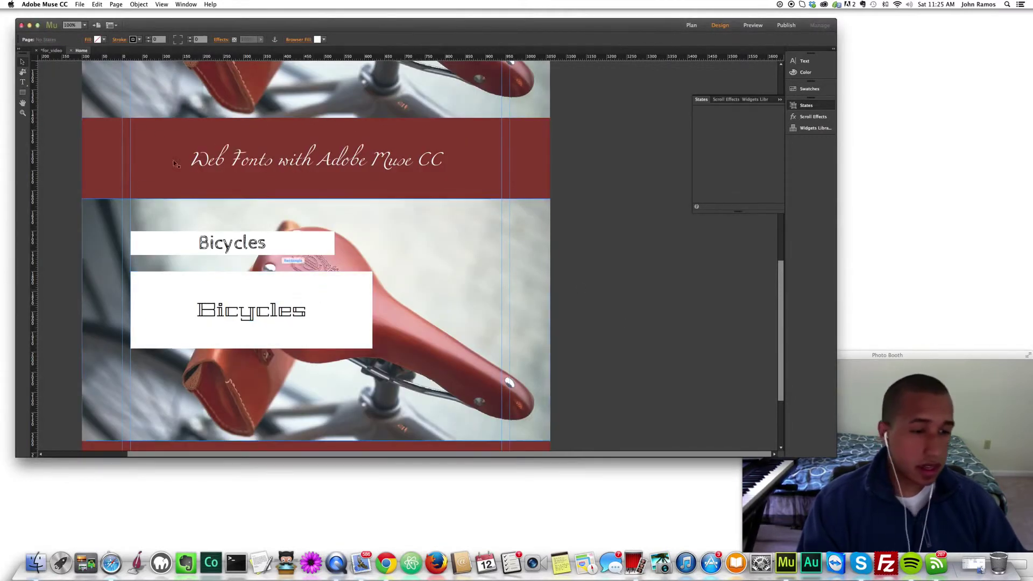
pyautogui.click(231, 299)
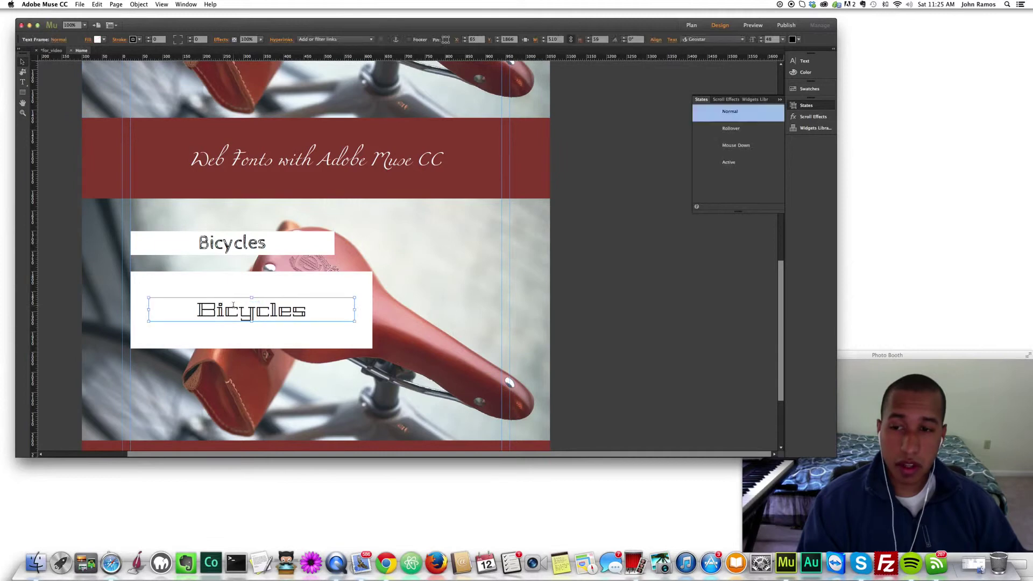
pyautogui.moveTo(196, 309); pyautogui.dragTo(308, 312)
pyautogui.click(118, 40)
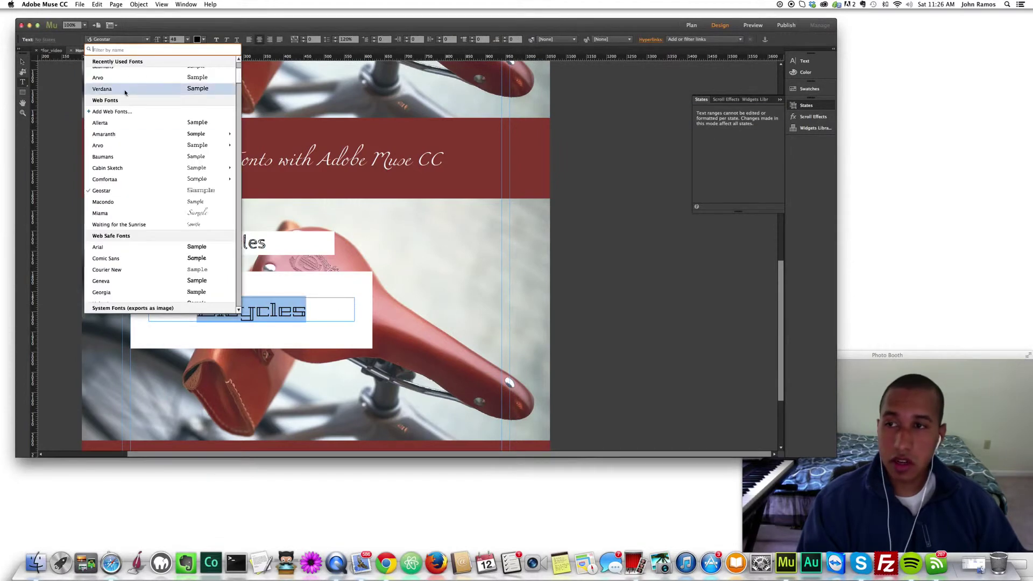
pyautogui.click(120, 106)
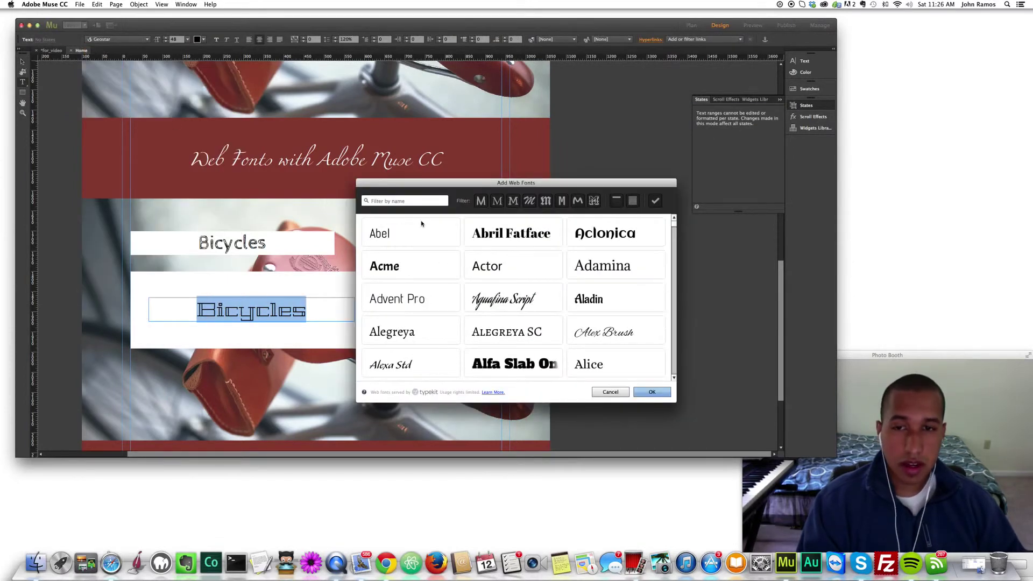
pyautogui.click(421, 225)
pyautogui.click(616, 302)
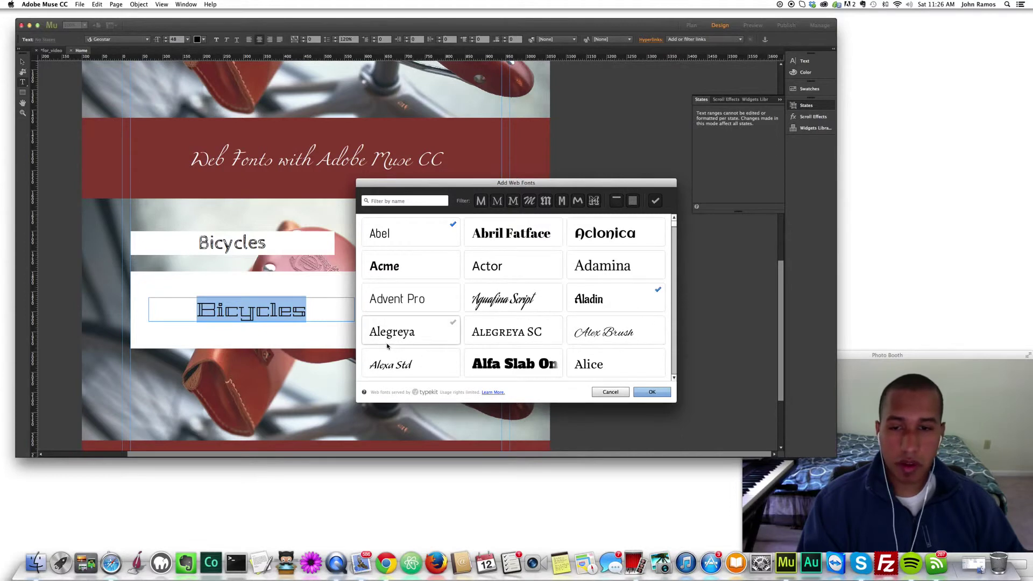
pyautogui.click(412, 334)
pyautogui.click(641, 331)
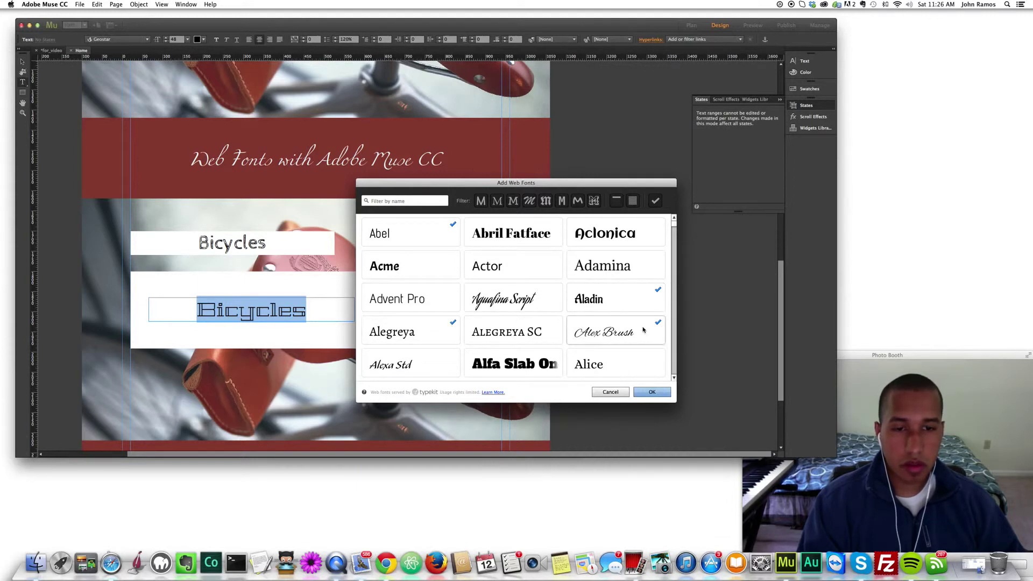
pyautogui.scroll(-5, 643, 330)
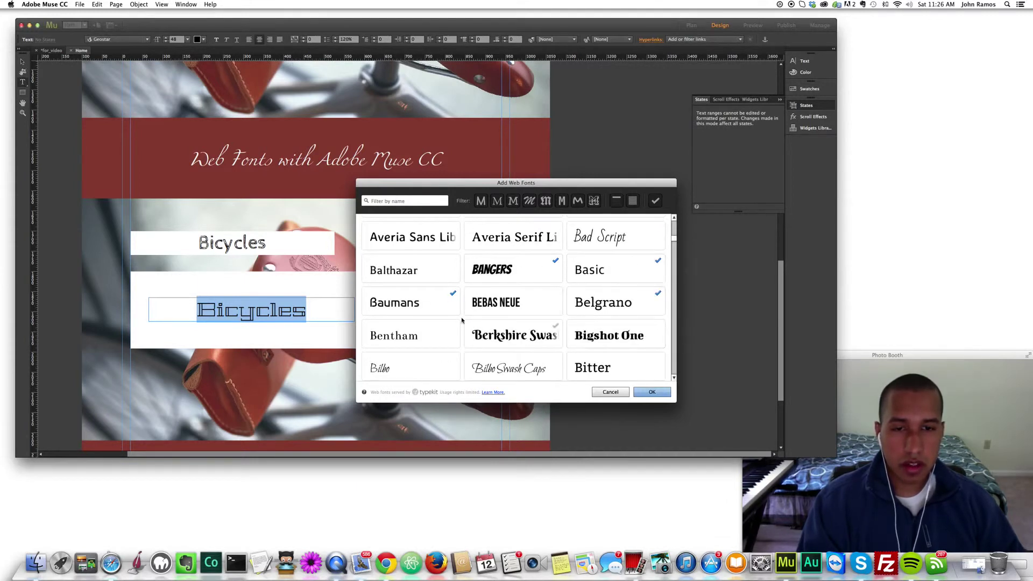
pyautogui.scroll(-4, 571, 334)
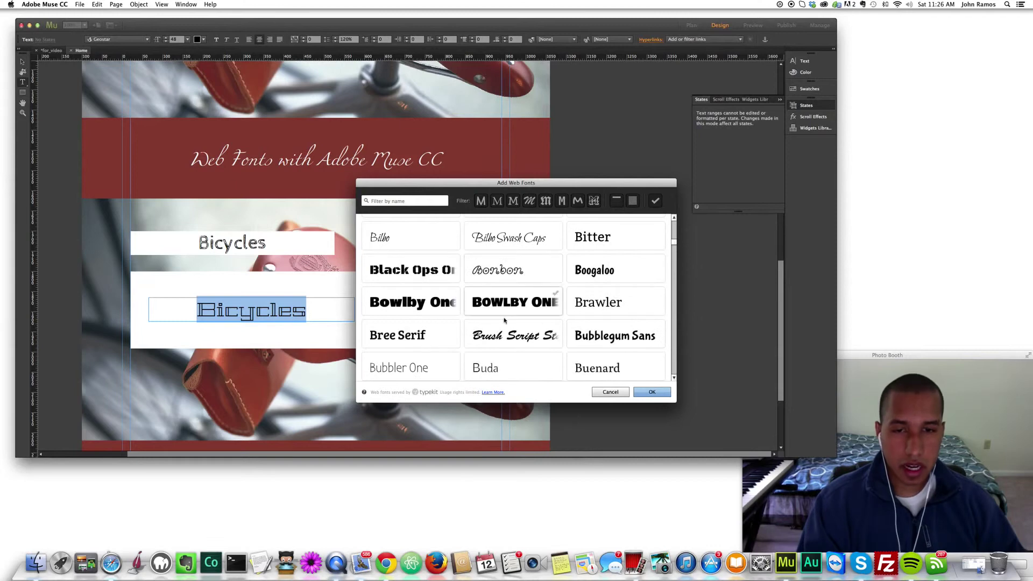
pyautogui.click(610, 391)
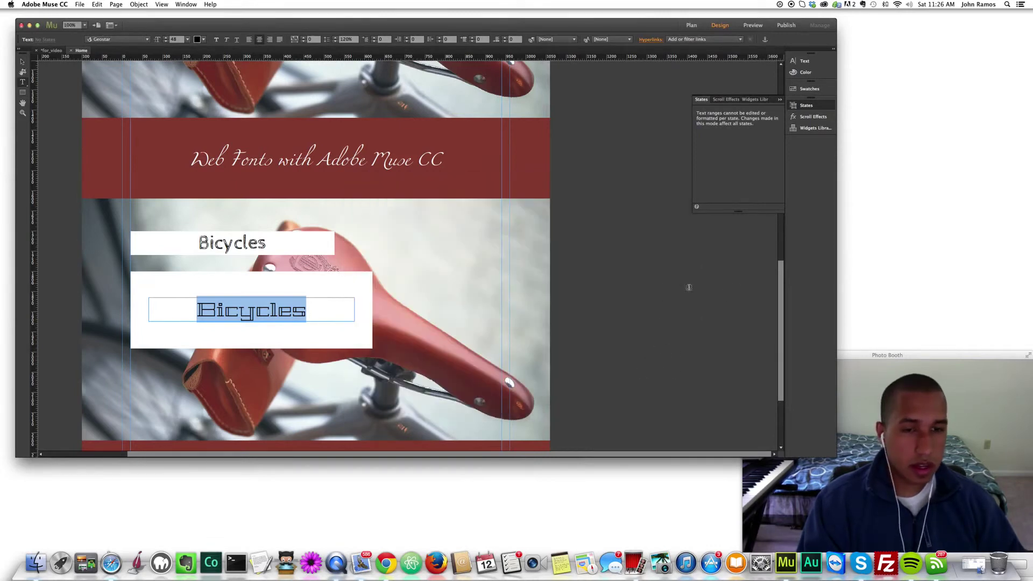
pyautogui.moveTo(781, 283); pyautogui.dragTo(786, 179)
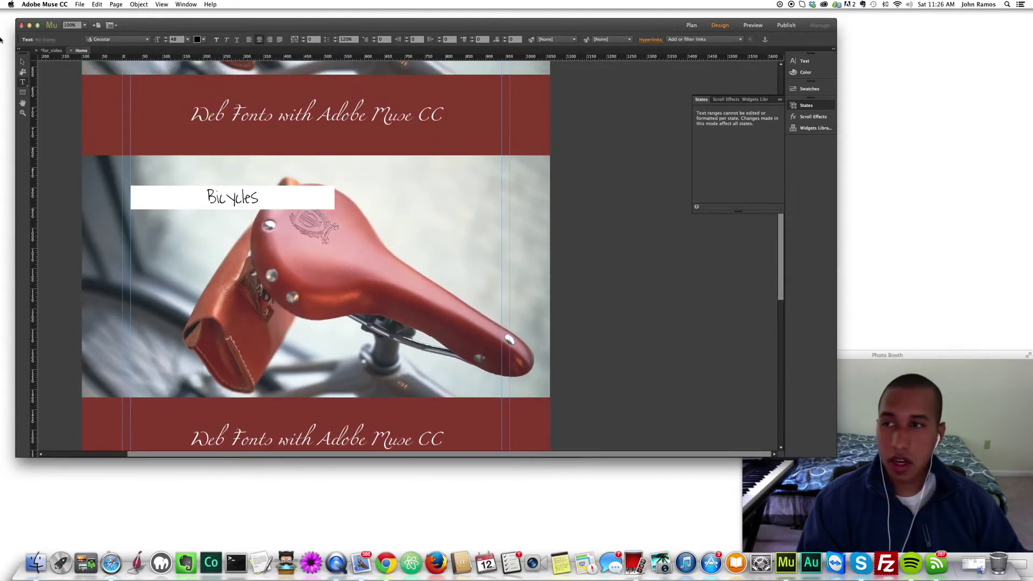
pyautogui.click(609, 190)
pyautogui.scroll(5, 609, 189)
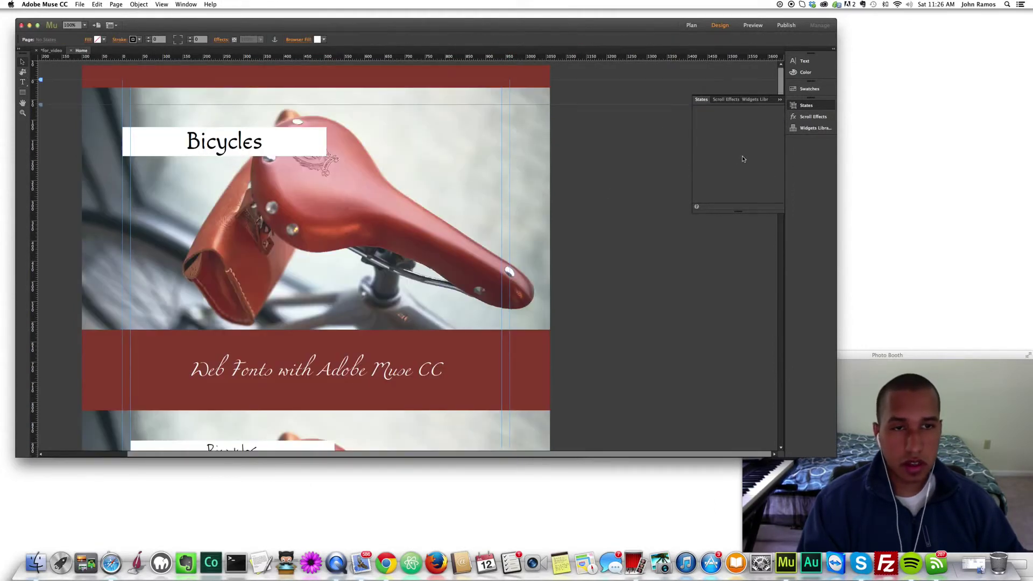